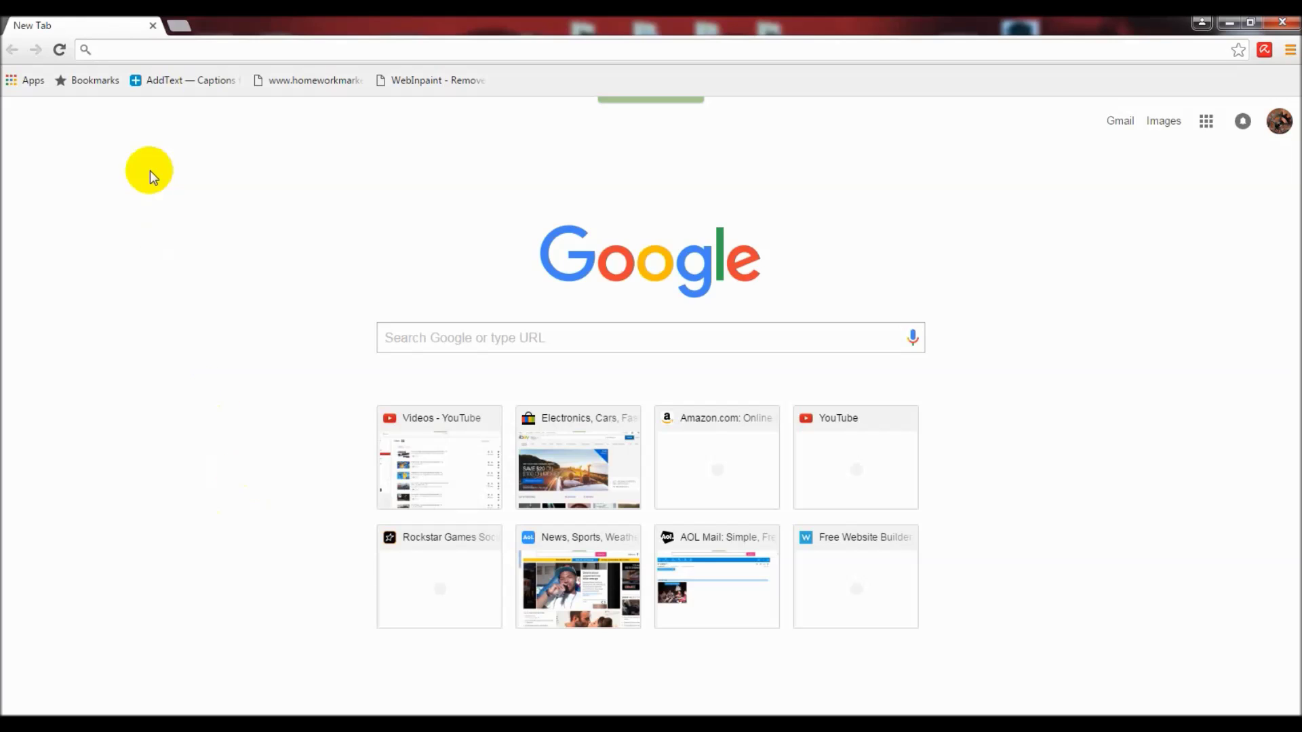
pyautogui.write('outr')
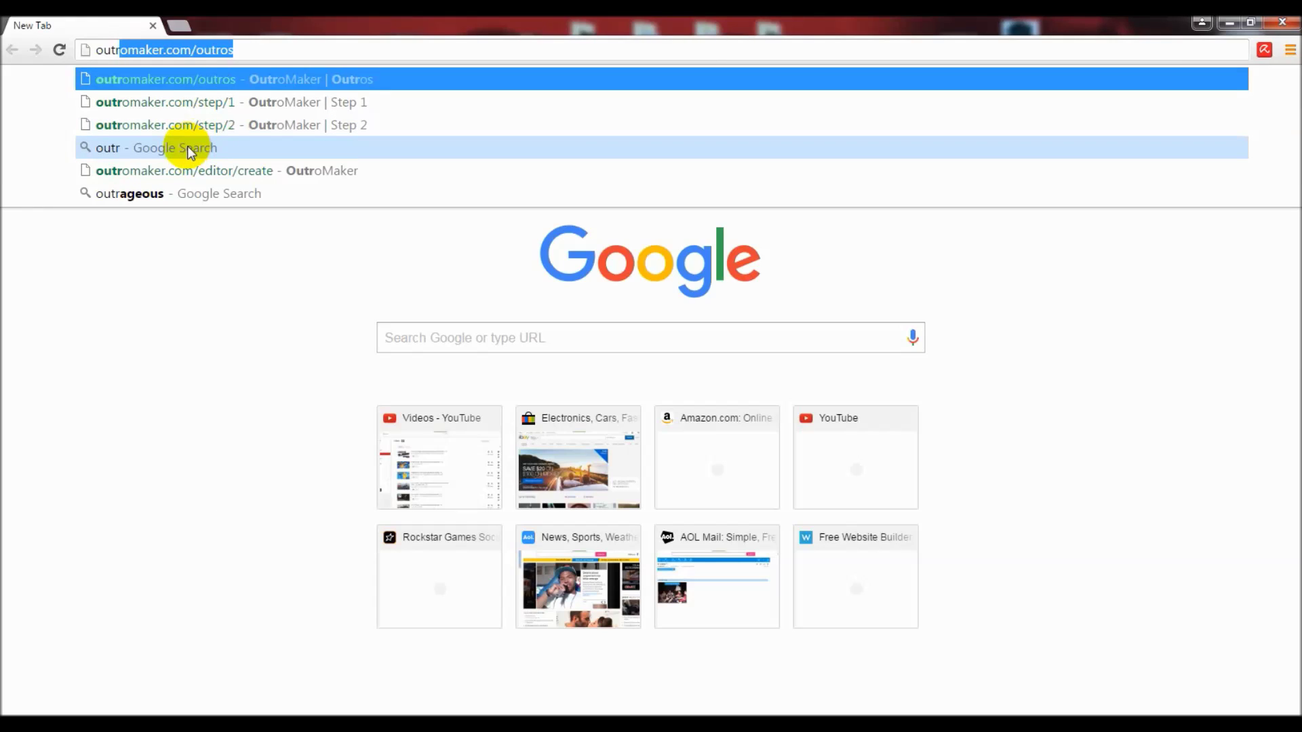
pyautogui.write('omak')
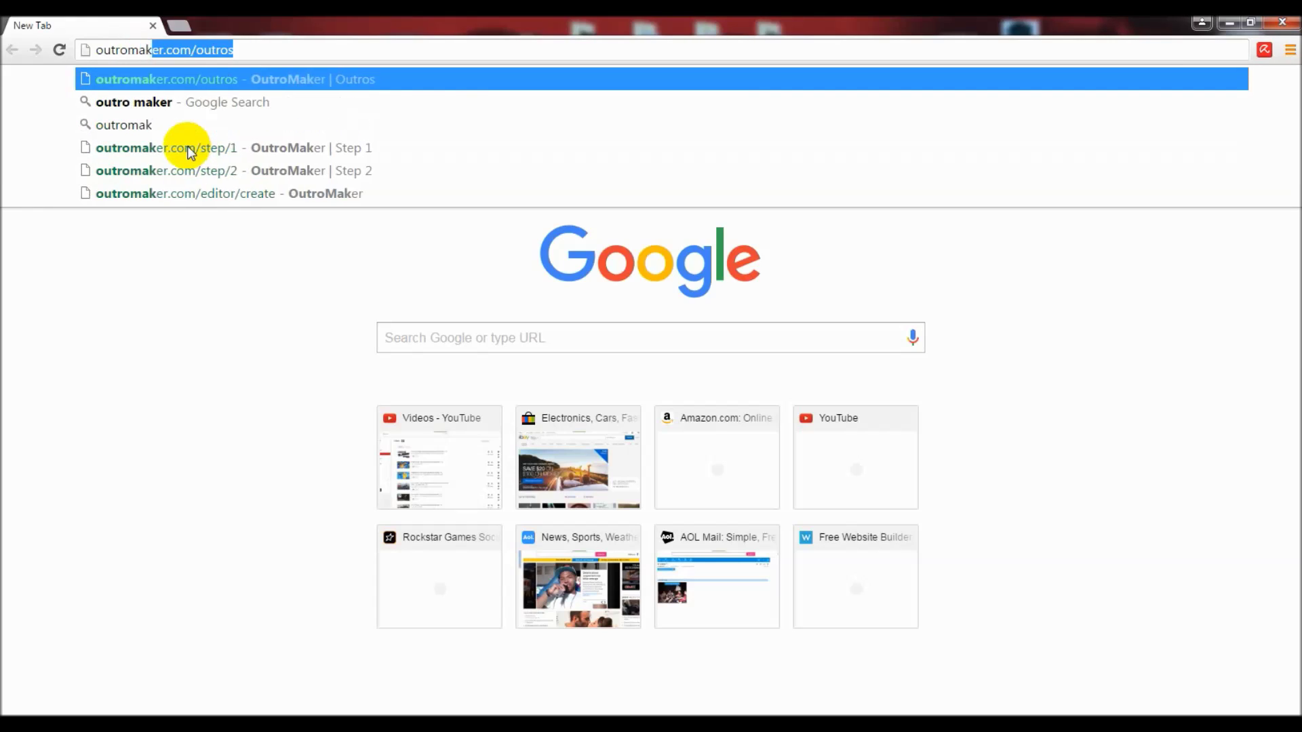
pyautogui.write('er.com')
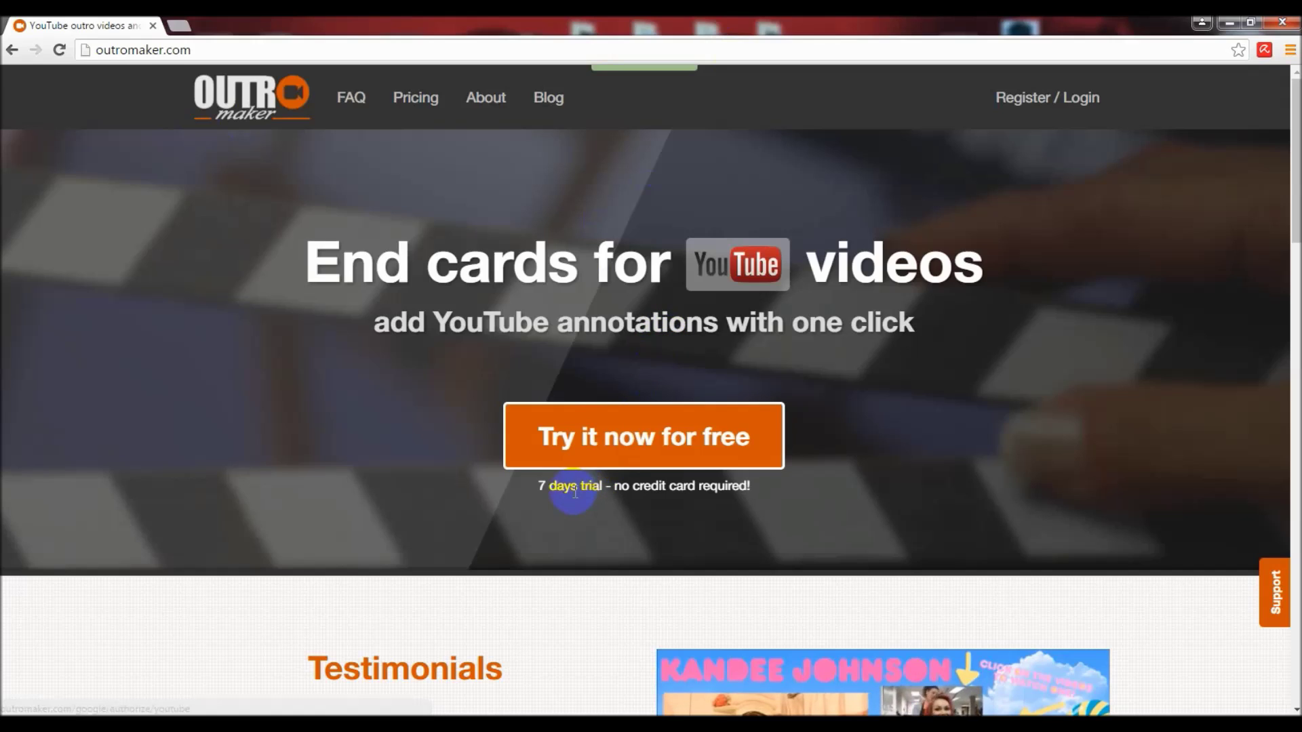
# Sign in to OutroMaker with the Google account and dismiss the Subscribe popup
pyautogui.moveTo(540, 487); pyautogui.dragTo(605, 486)
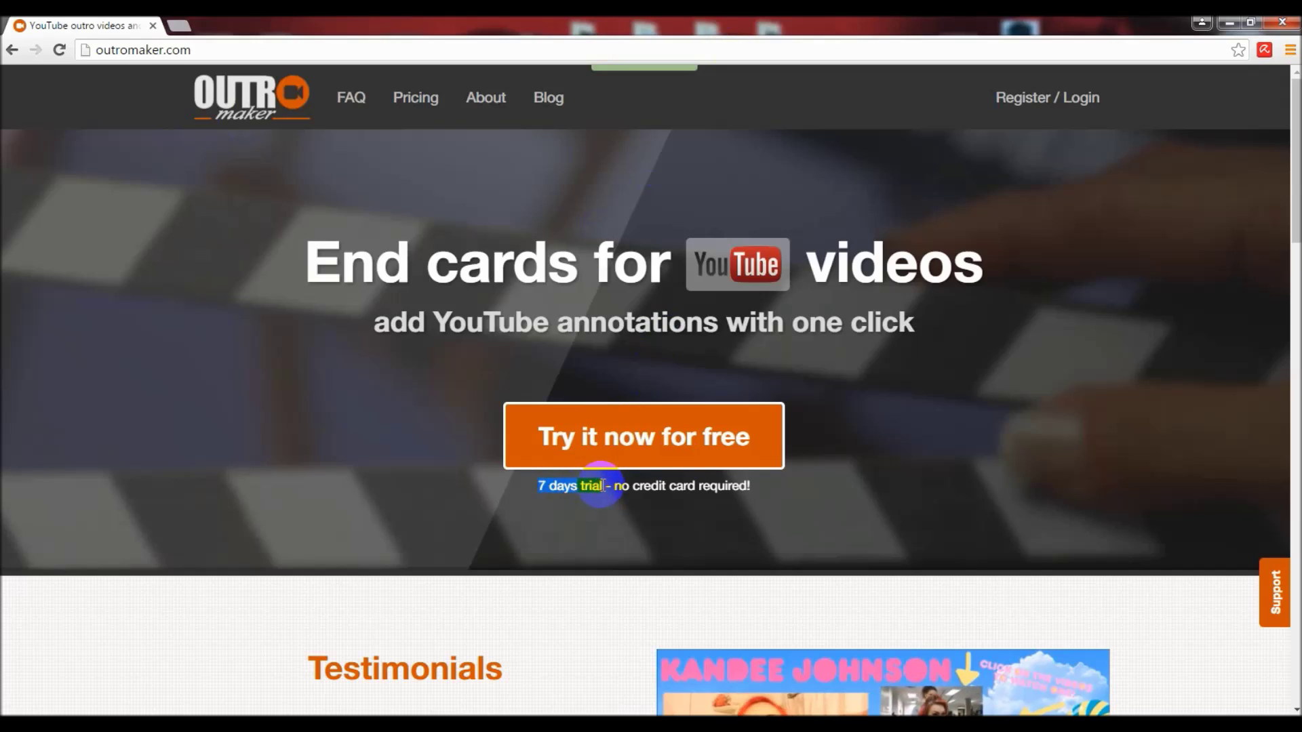
pyautogui.click(893, 401)
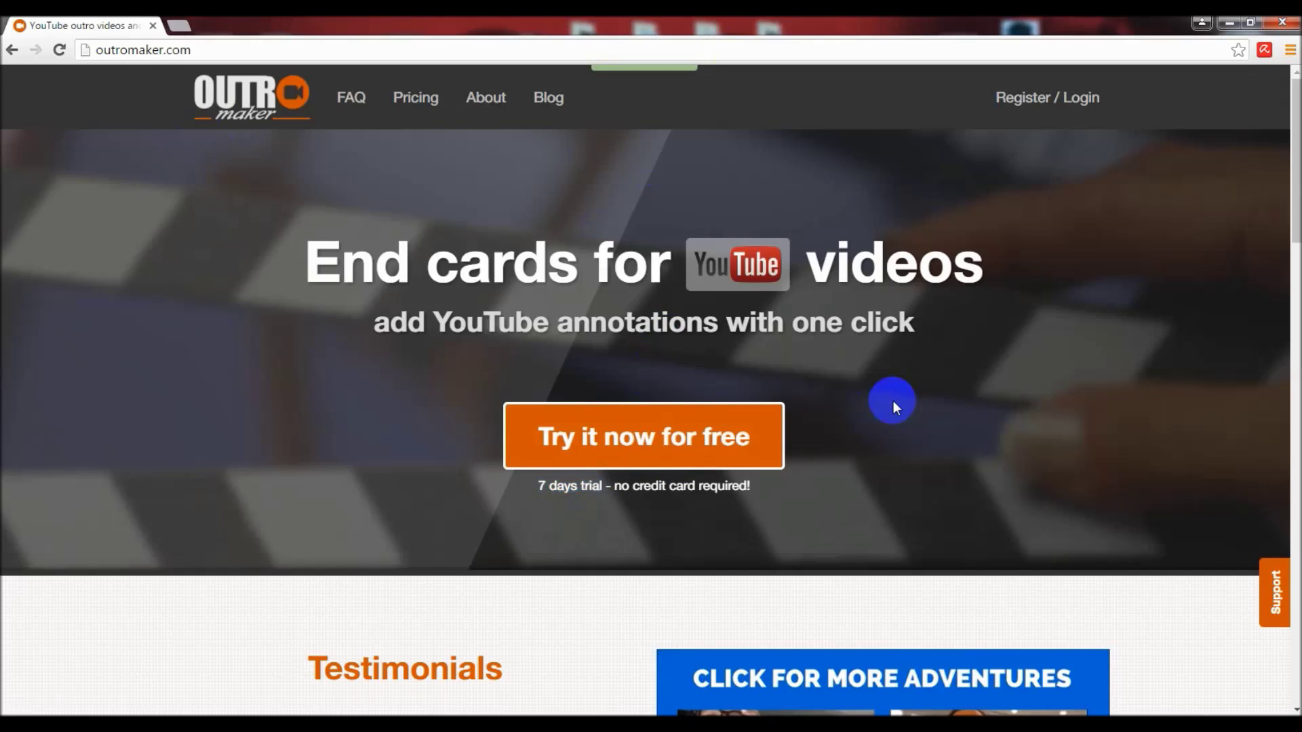
pyautogui.click(1080, 98)
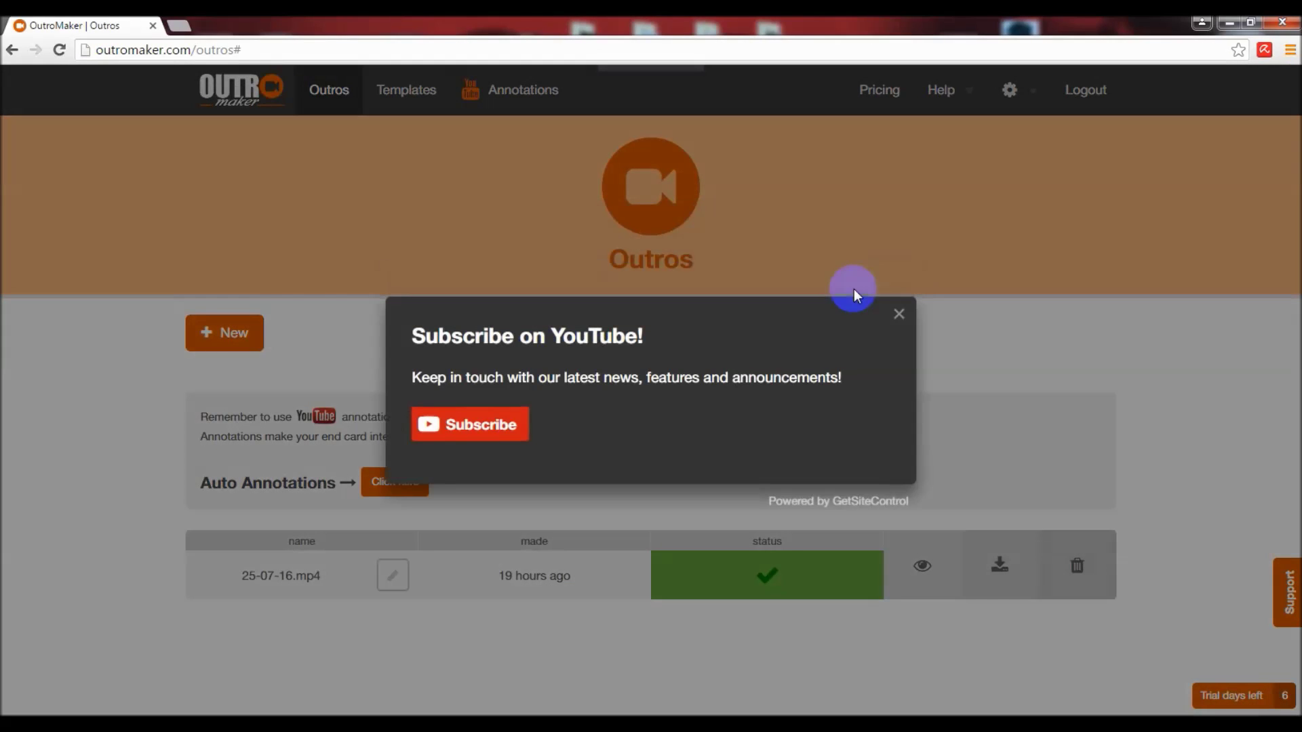
pyautogui.click(900, 314)
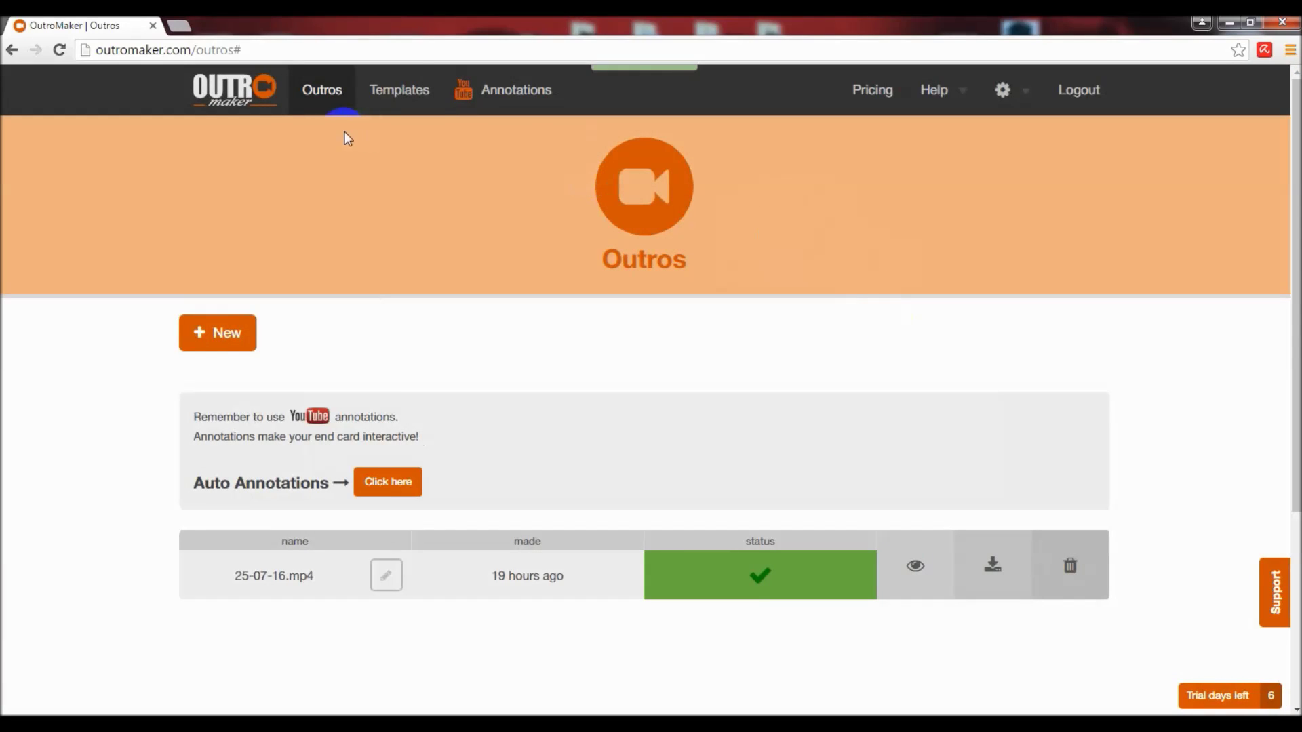
# Visit the Templates and home pages, then start a new outro from the outros list
pyautogui.click(400, 90)
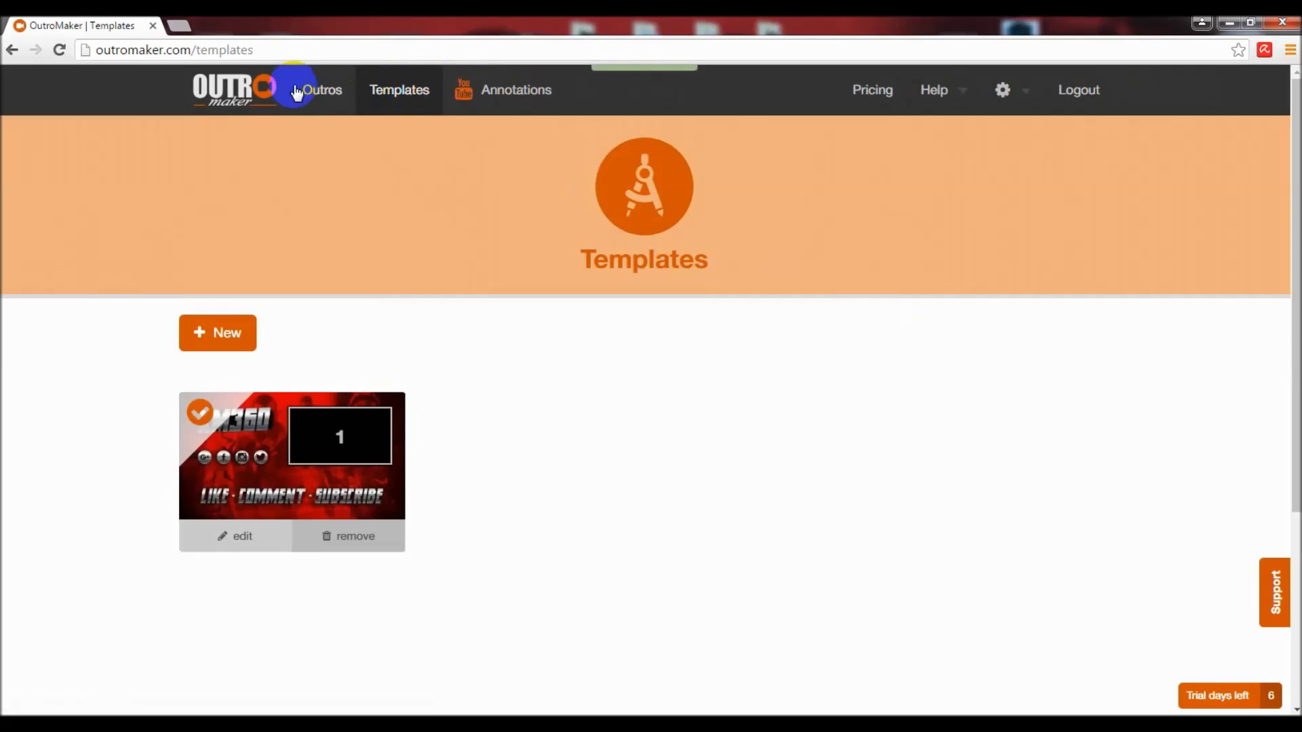
pyautogui.click(249, 89)
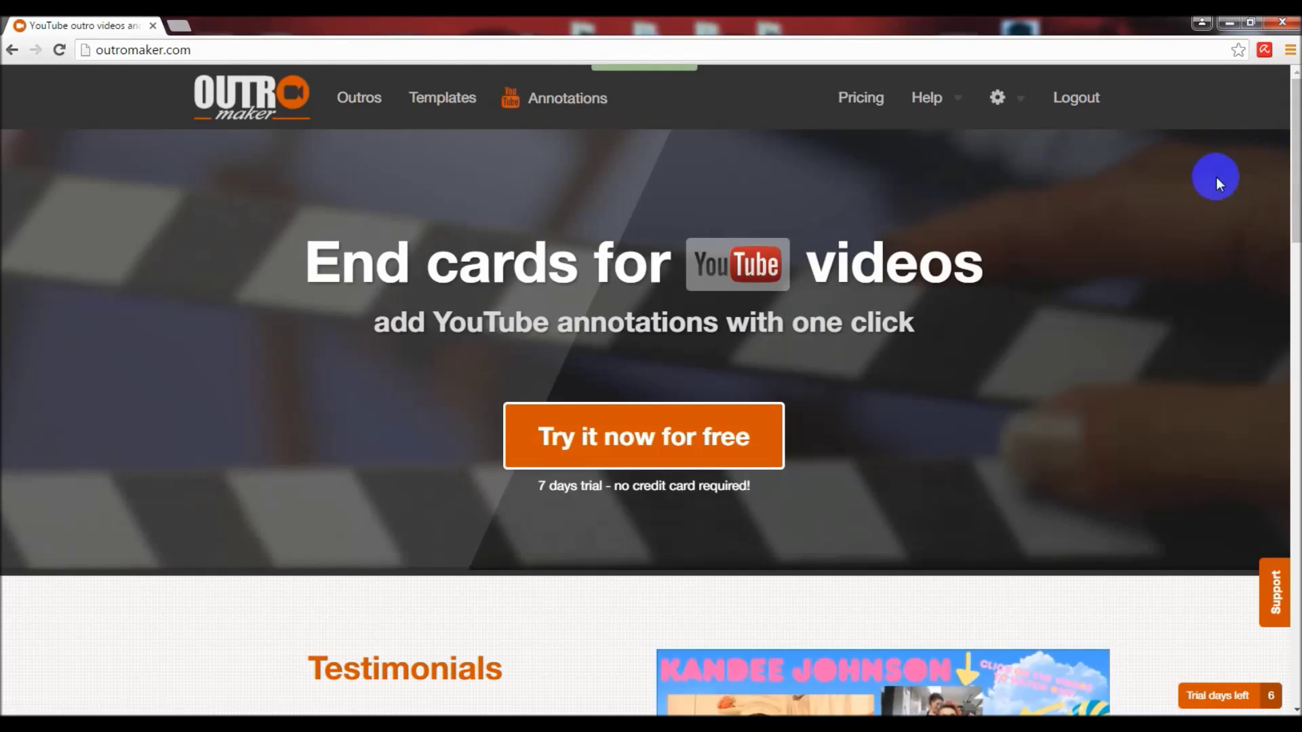
pyautogui.moveTo(1288, 150); pyautogui.dragTo(1289, 408)
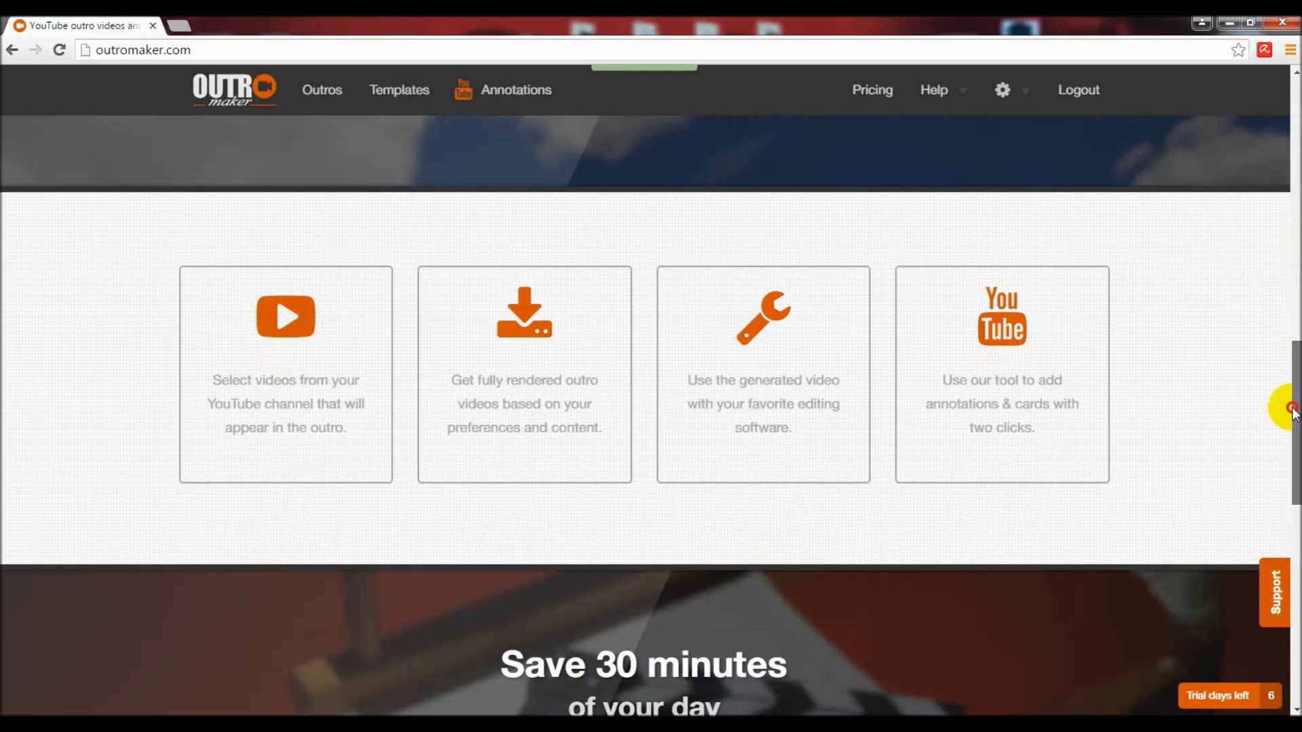
pyautogui.moveTo(1291, 409); pyautogui.dragTo(1289, 570)
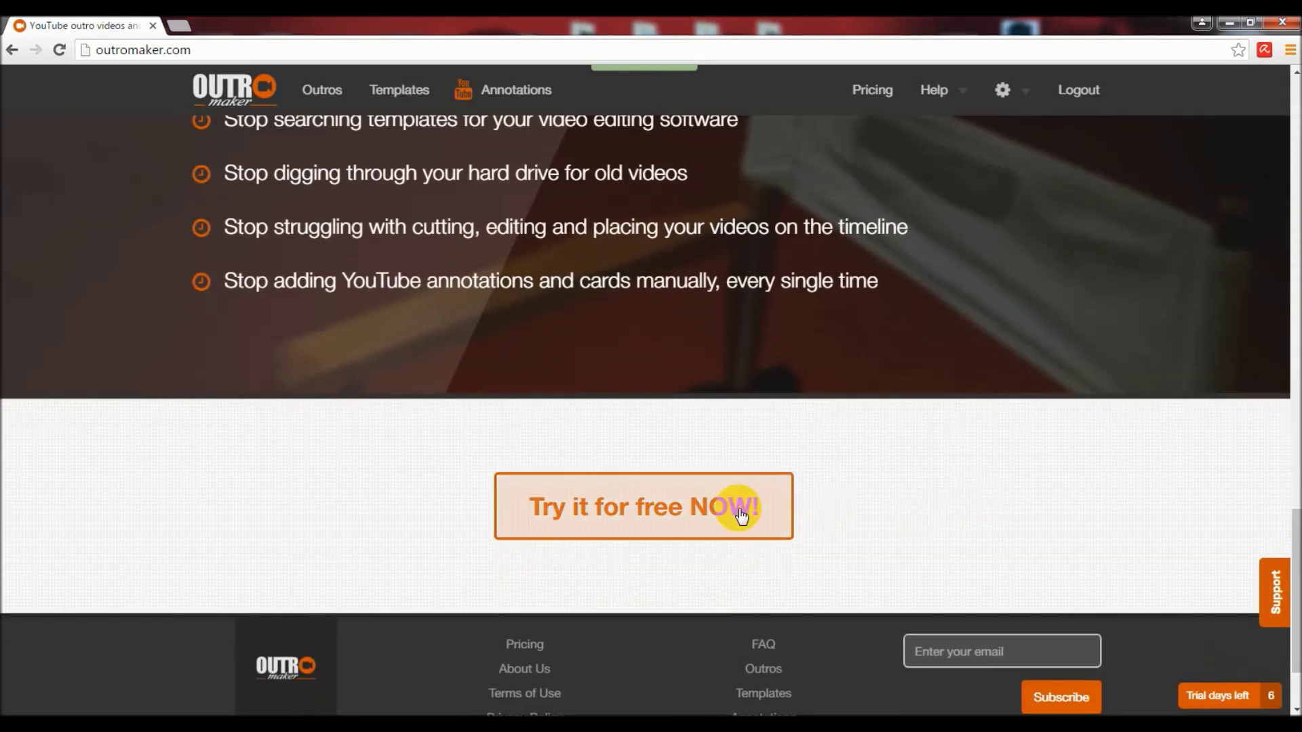
pyautogui.click(739, 512)
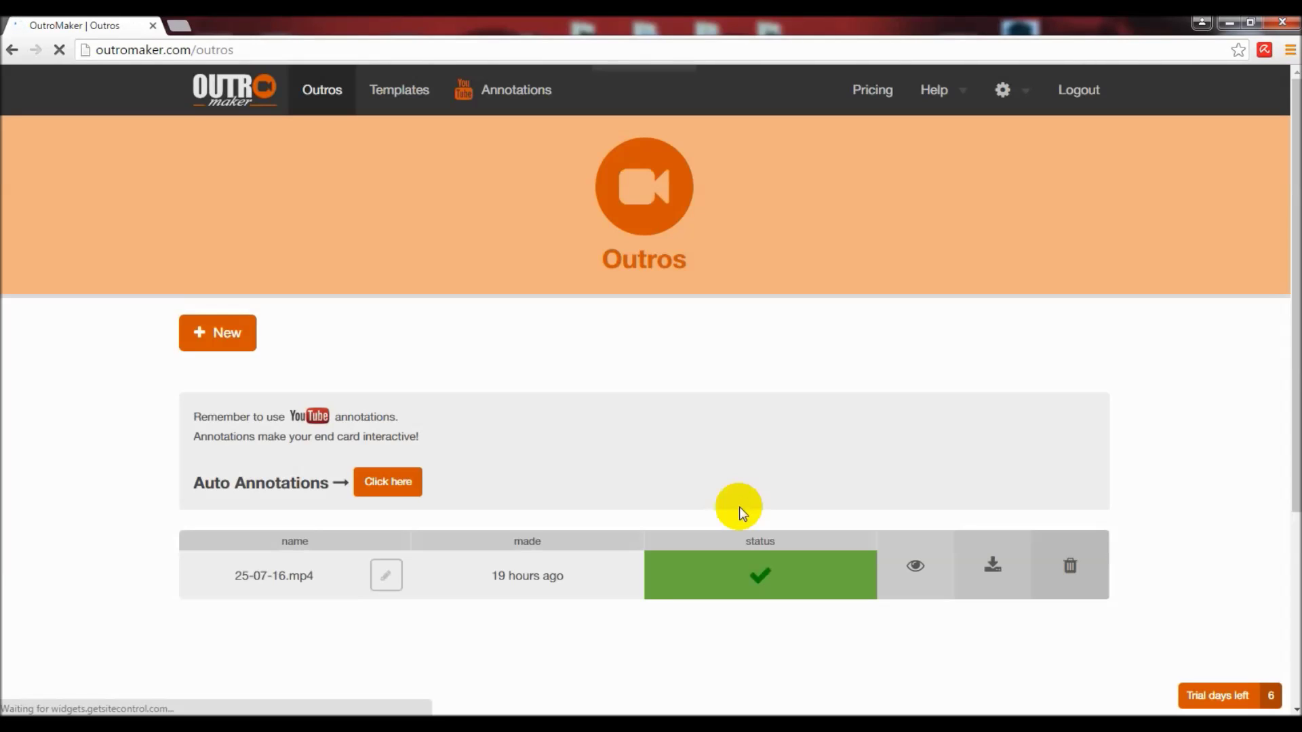
pyautogui.click(229, 335)
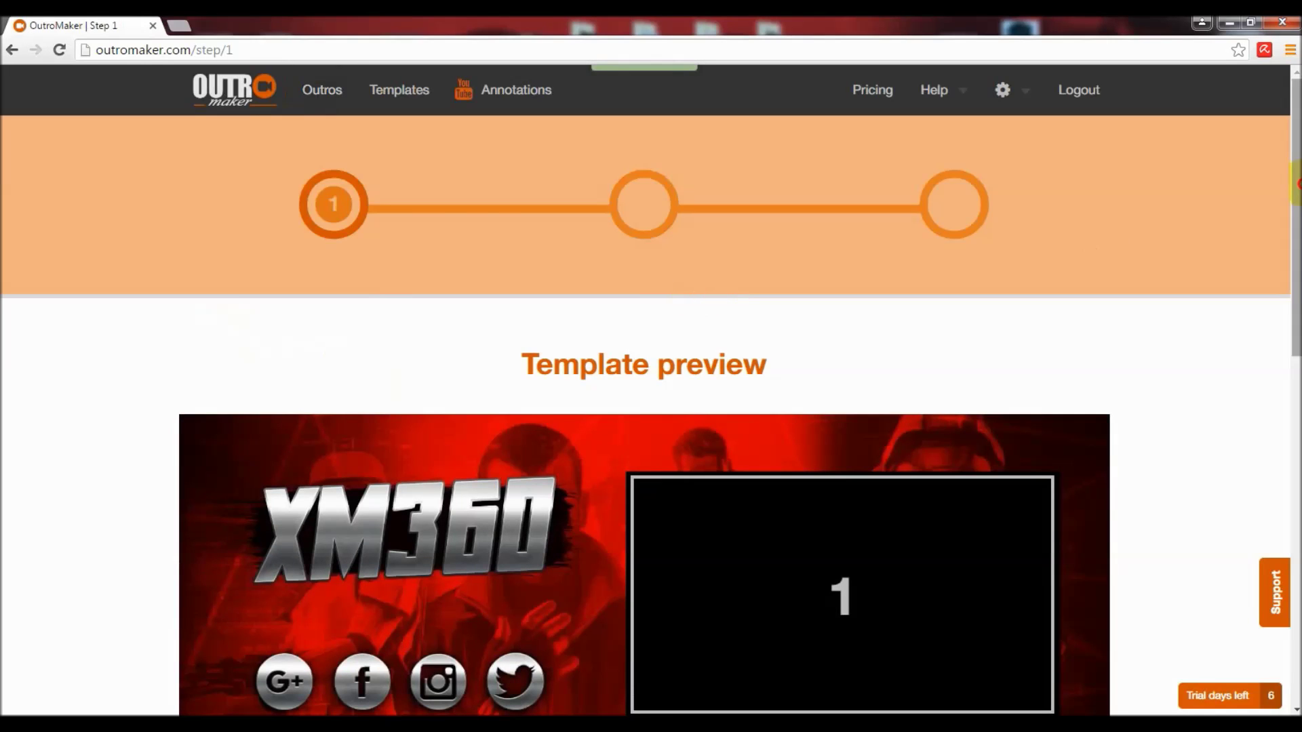
pyautogui.moveTo(1295, 205); pyautogui.dragTo(1279, 448)
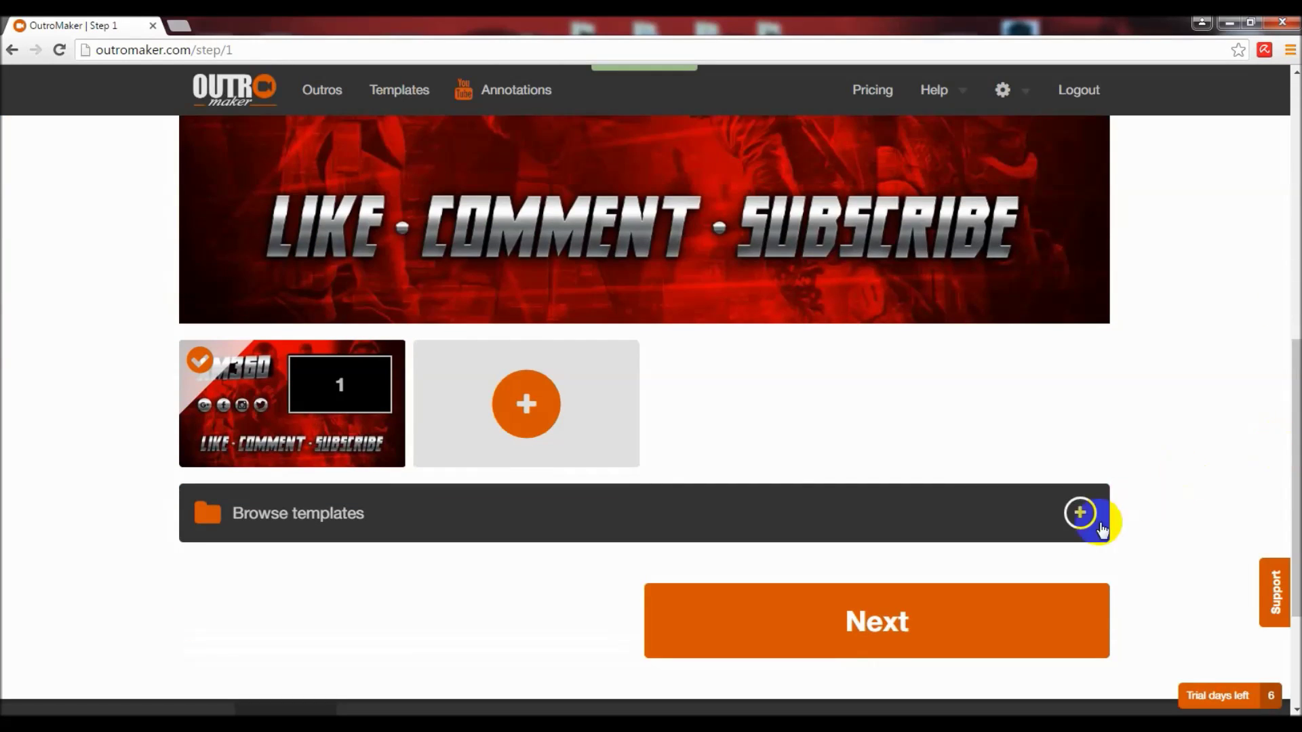
# Pick the blue cloud template from the stock templates and advance to video selection
pyautogui.click(1080, 513)
pyautogui.scroll(-1, 1290, 381)
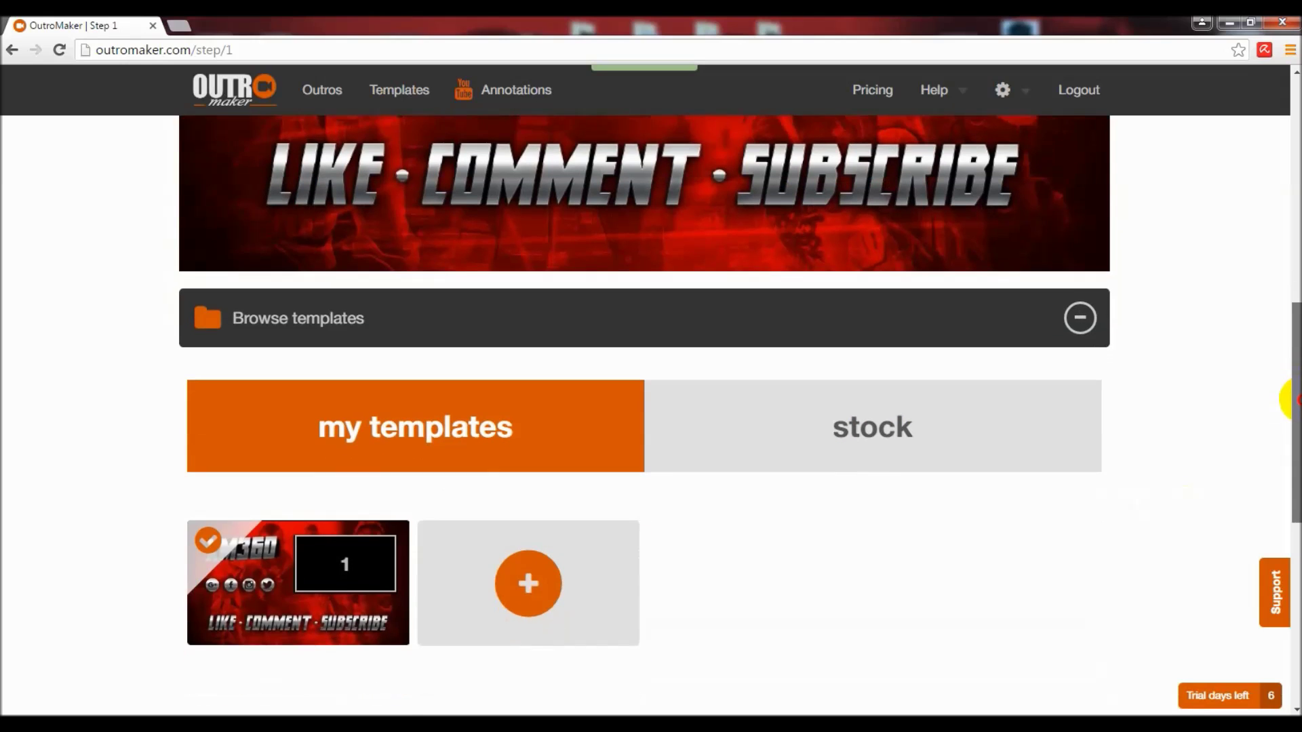
pyautogui.click(1006, 509)
pyautogui.moveTo(1290, 392); pyautogui.dragTo(1289, 458)
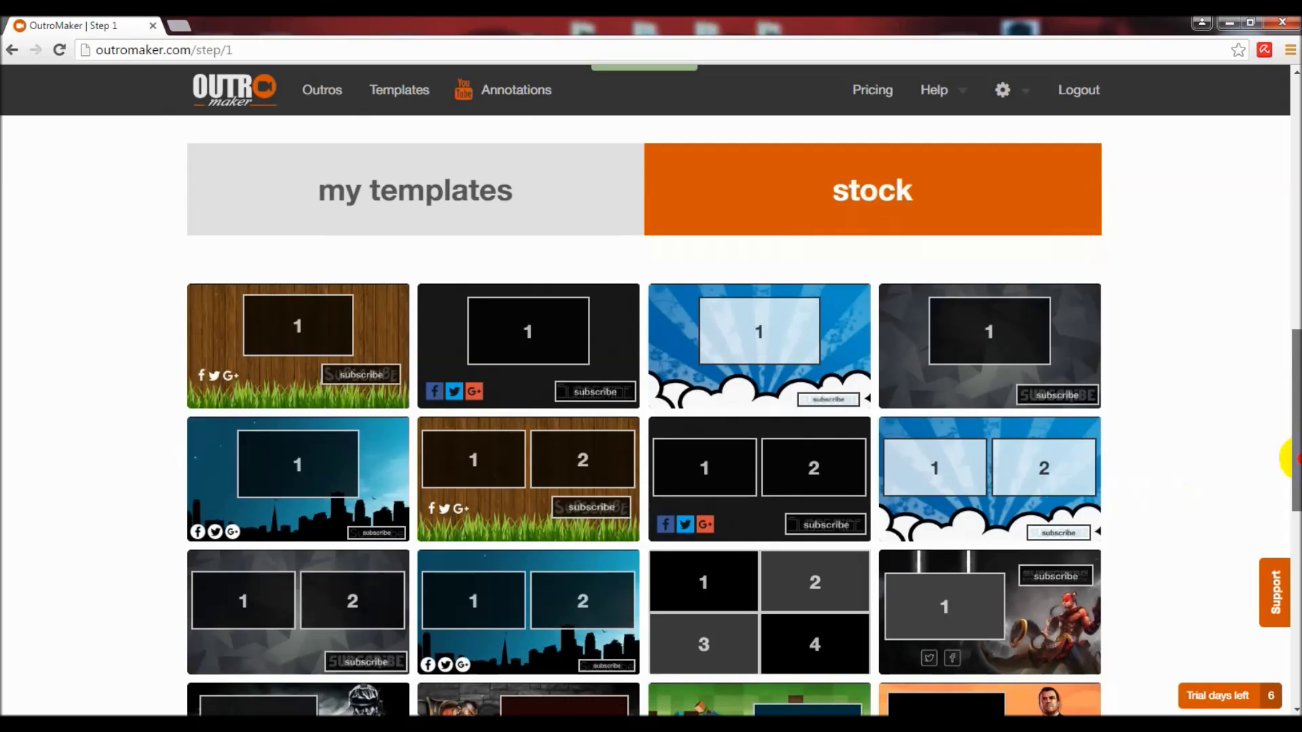
pyautogui.moveTo(1289, 457)
pyautogui.mouseDown()
pyautogui.moveTo(1290, 527)
pyautogui.moveTo(1290, 277)
pyautogui.mouseUp()
pyautogui.click(1068, 514)
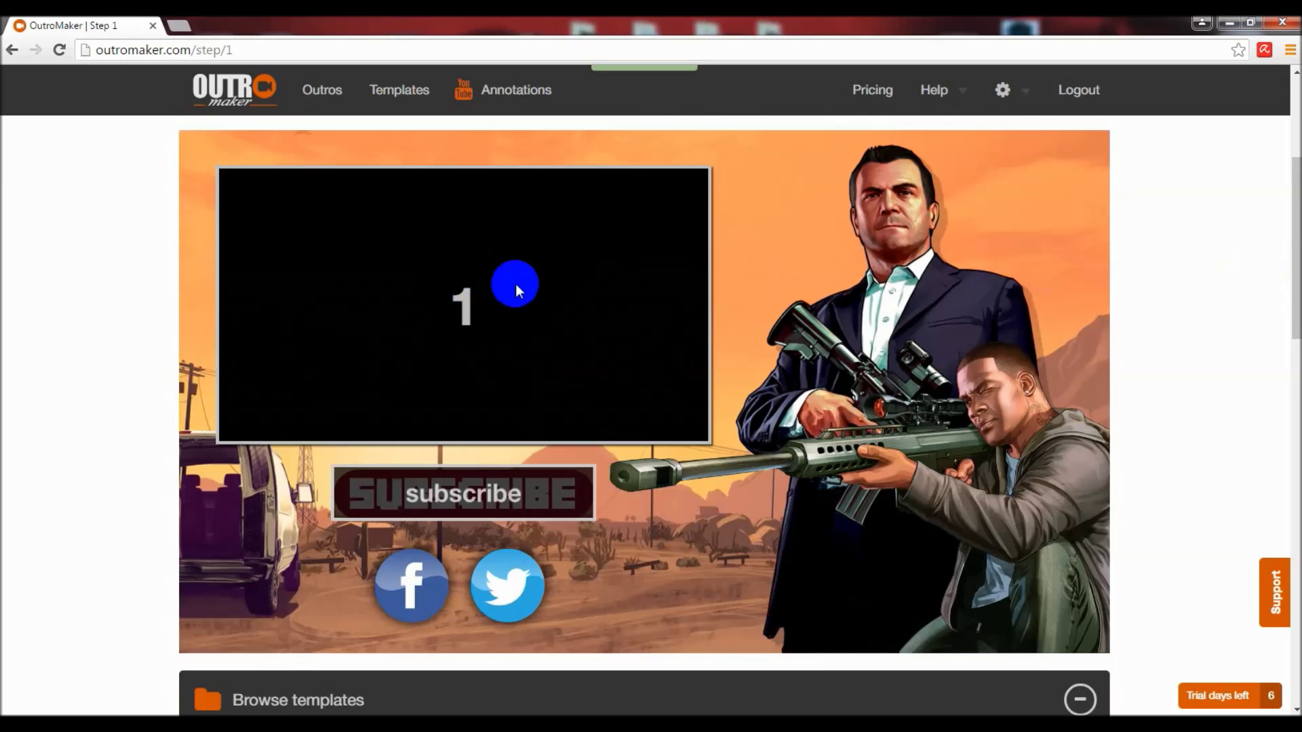
pyautogui.moveTo(1290, 270); pyautogui.dragTo(1290, 514)
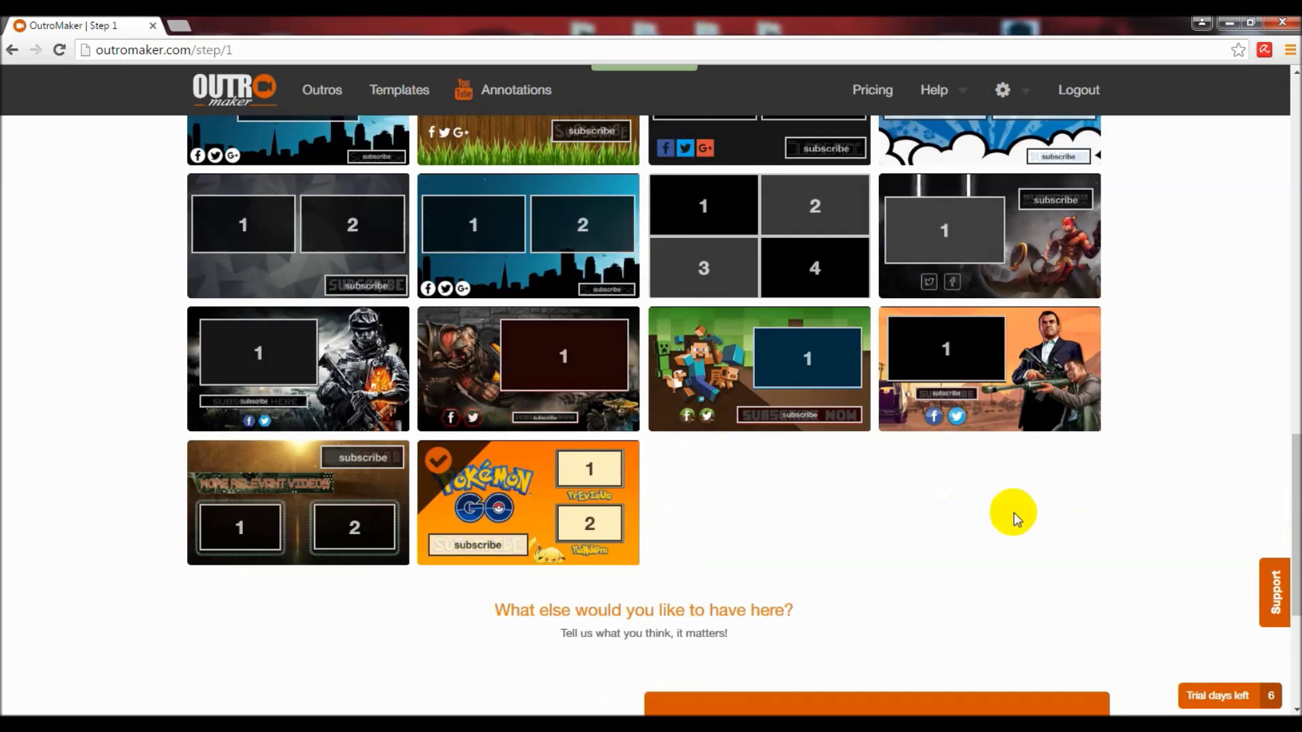
pyautogui.moveTo(1290, 514); pyautogui.dragTo(1289, 244)
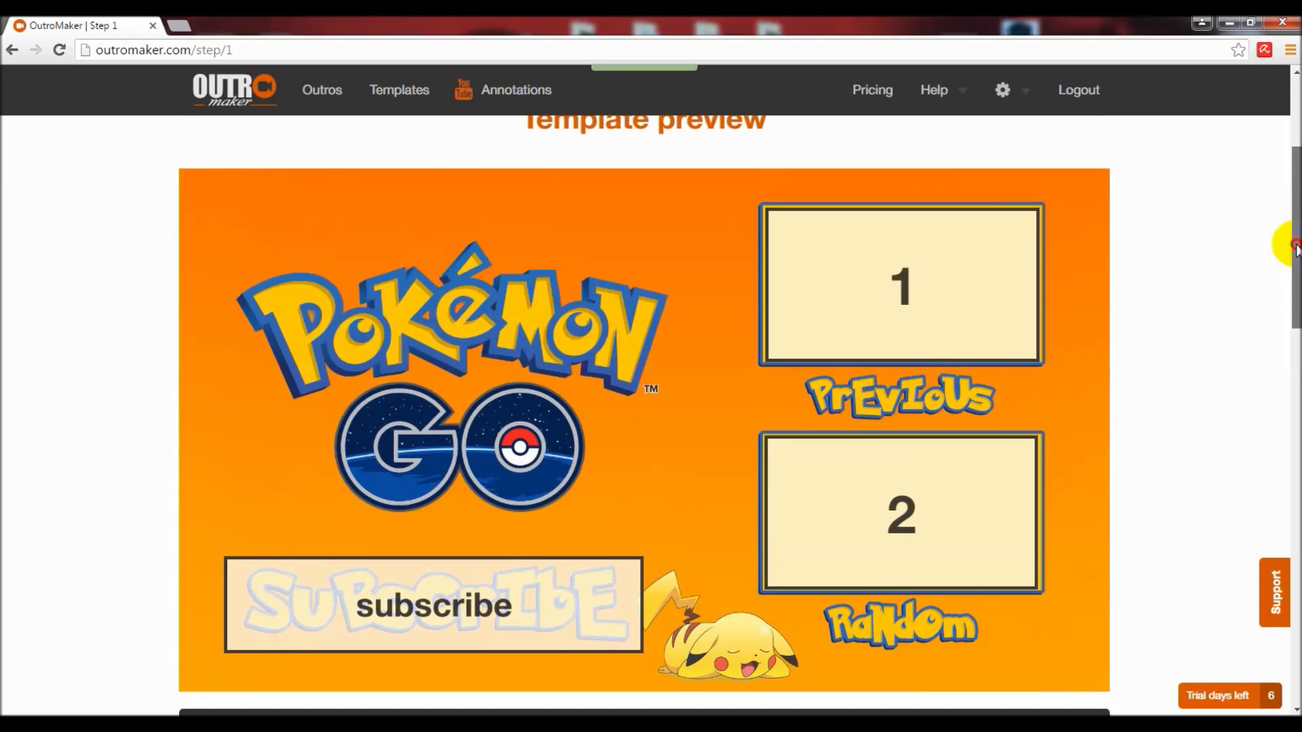
pyautogui.moveTo(1294, 244); pyautogui.dragTo(1293, 249)
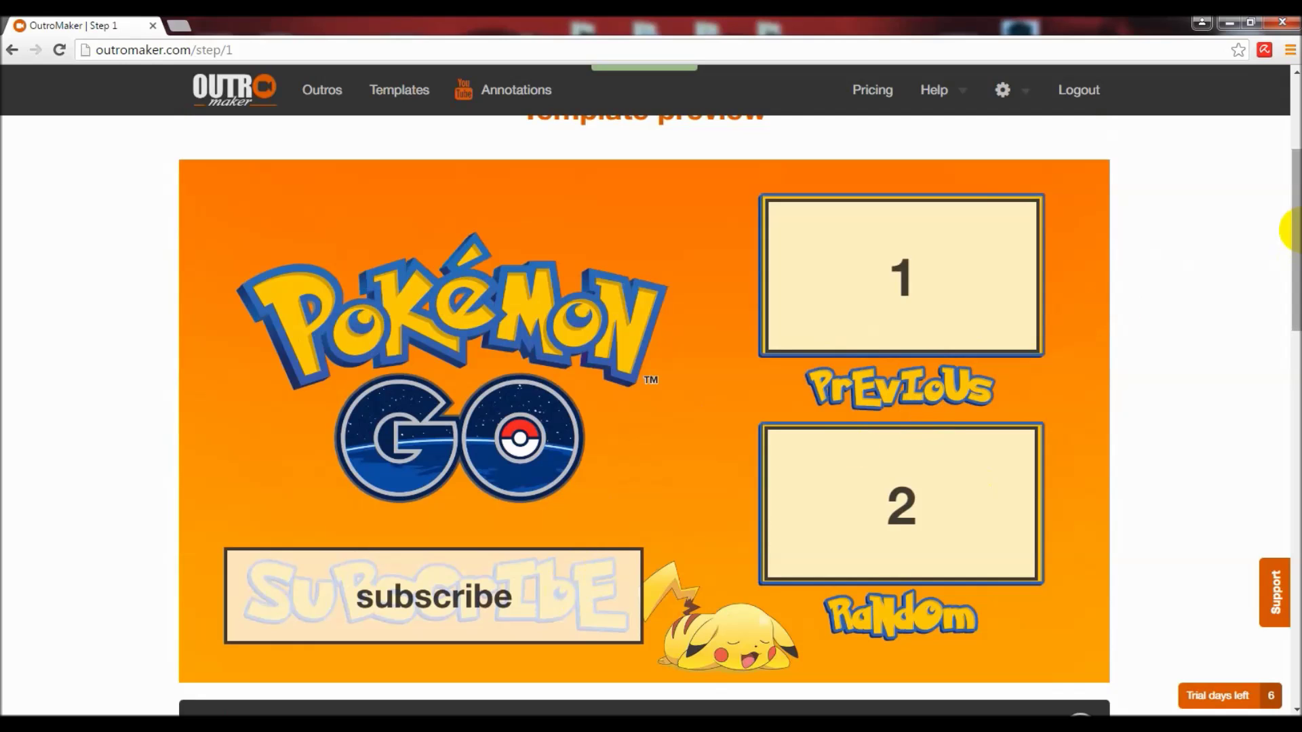
pyautogui.moveTo(1294, 250); pyautogui.dragTo(1290, 346)
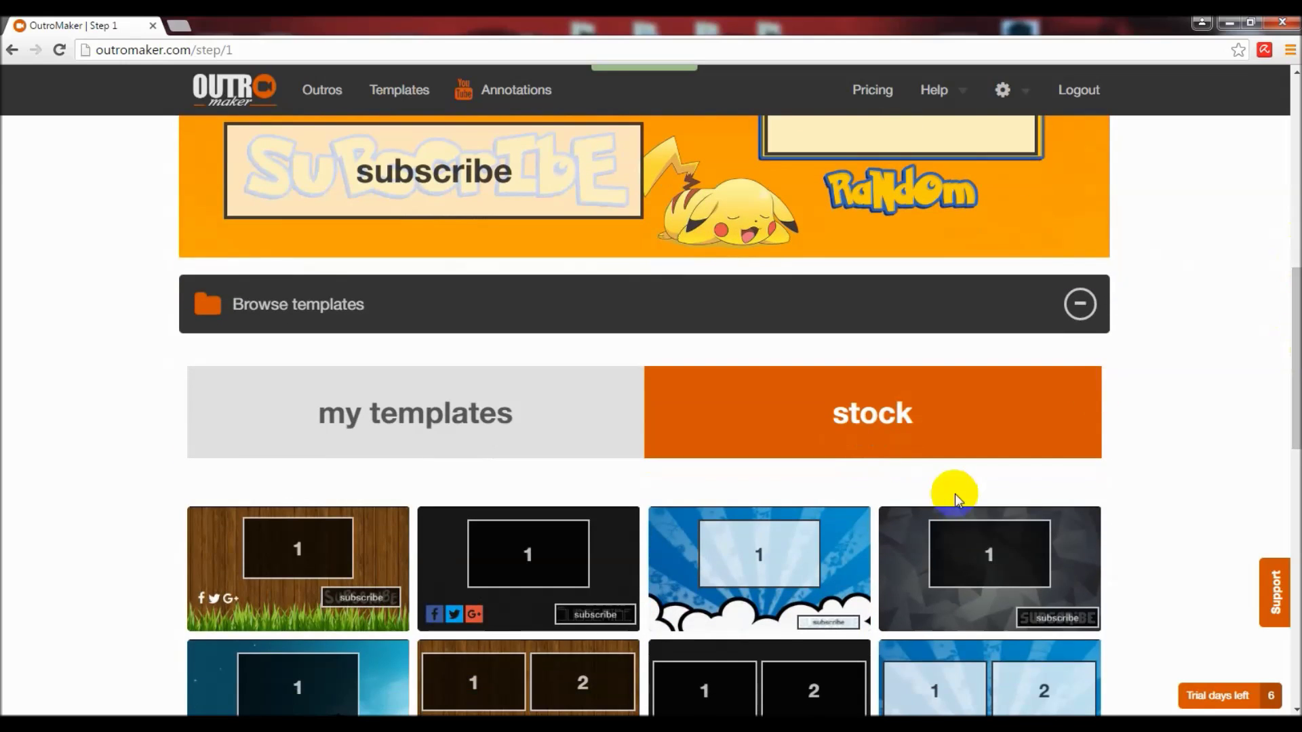
pyautogui.click(753, 581)
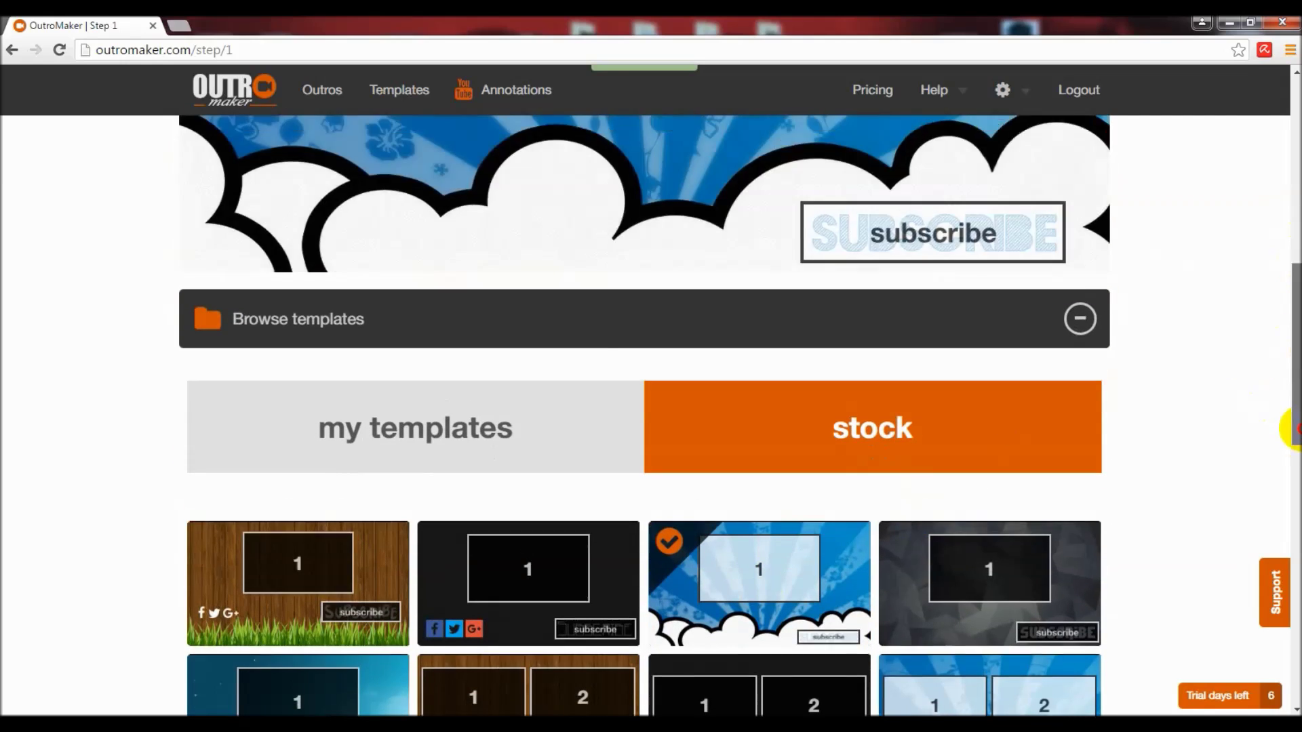
pyautogui.moveTo(1290, 427)
pyautogui.mouseDown()
pyautogui.moveTo(1283, 332)
pyautogui.moveTo(1284, 407)
pyautogui.mouseUp()
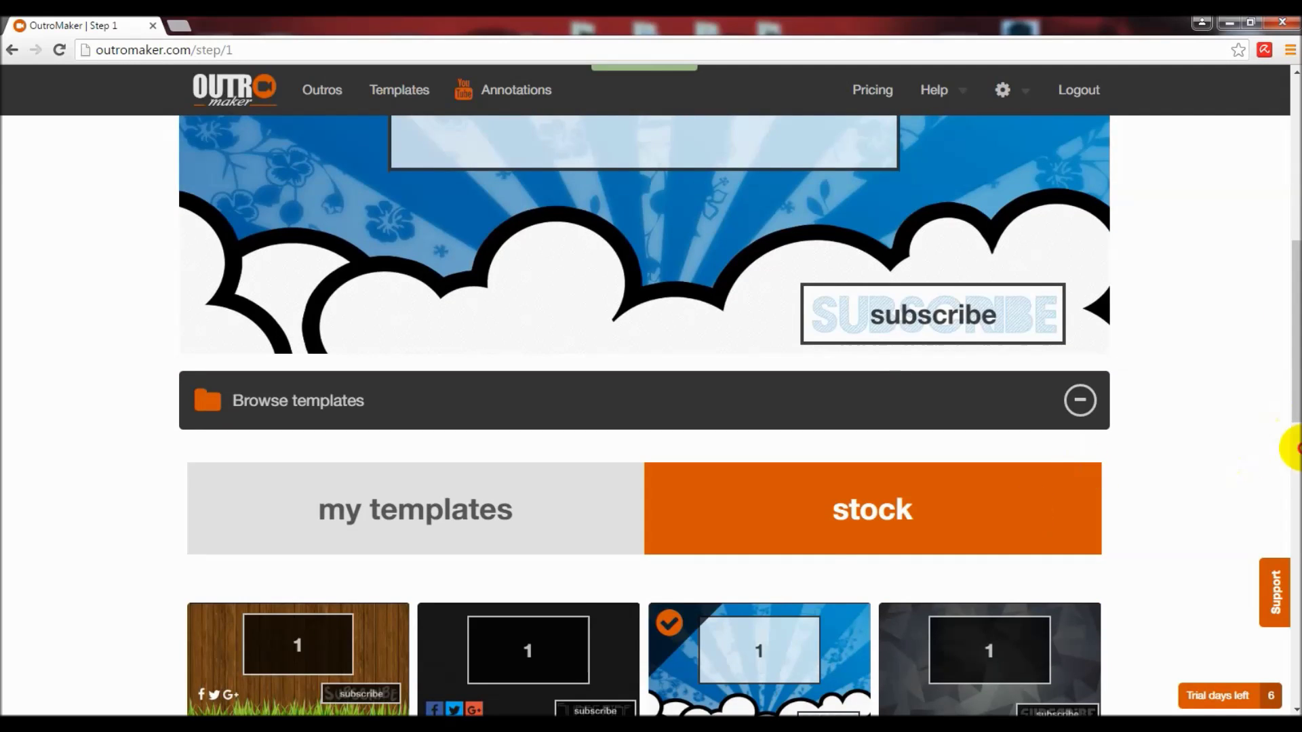
pyautogui.moveTo(1290, 448); pyautogui.dragTo(1289, 662)
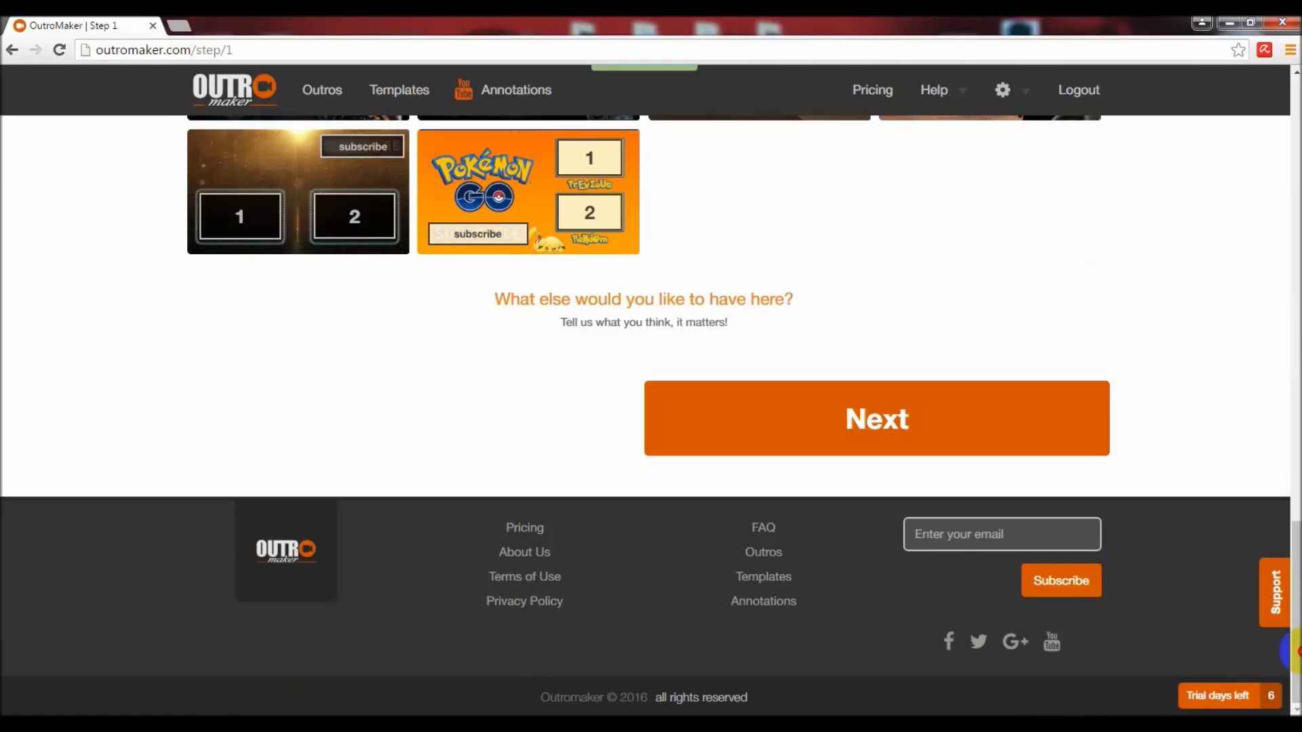
pyautogui.click(895, 424)
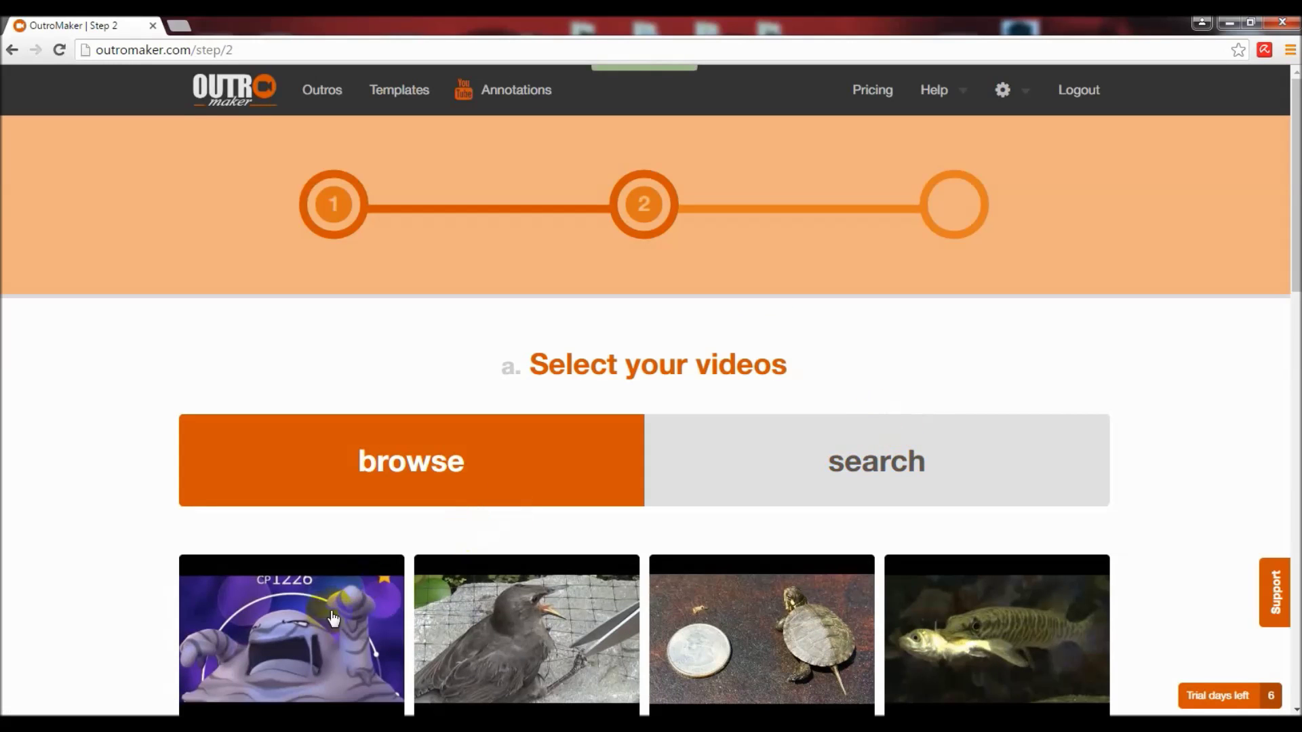
# Put the first Browse video into the video slot and advance to the duration step
pyautogui.click(305, 663)
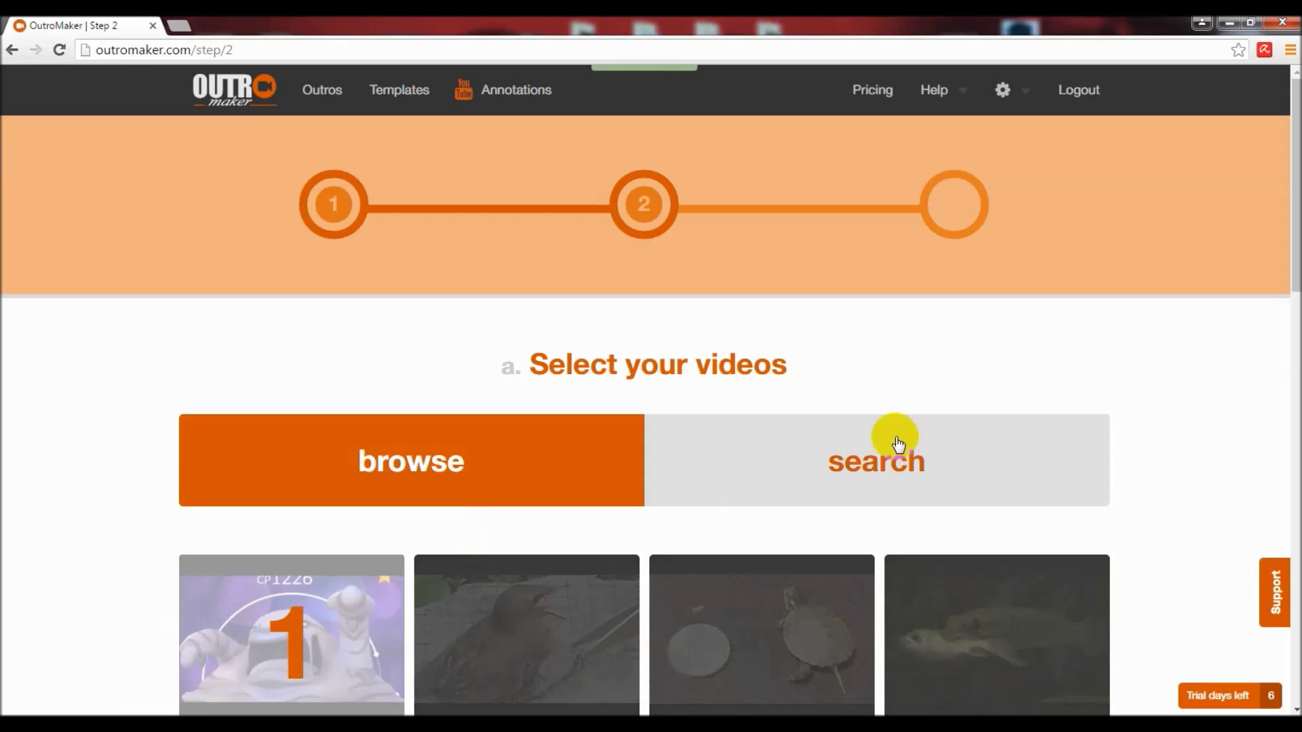
pyautogui.moveTo(1296, 259); pyautogui.dragTo(1290, 564)
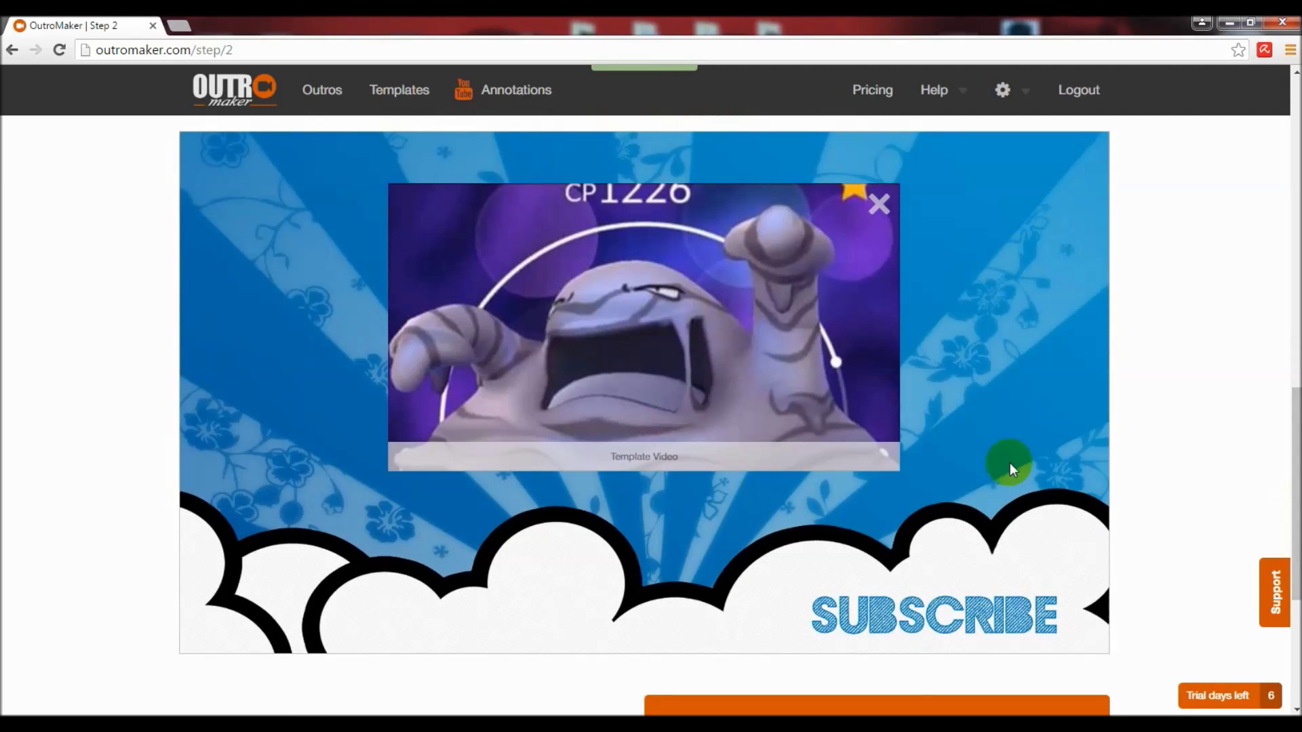
pyautogui.moveTo(1291, 448); pyautogui.dragTo(1292, 569)
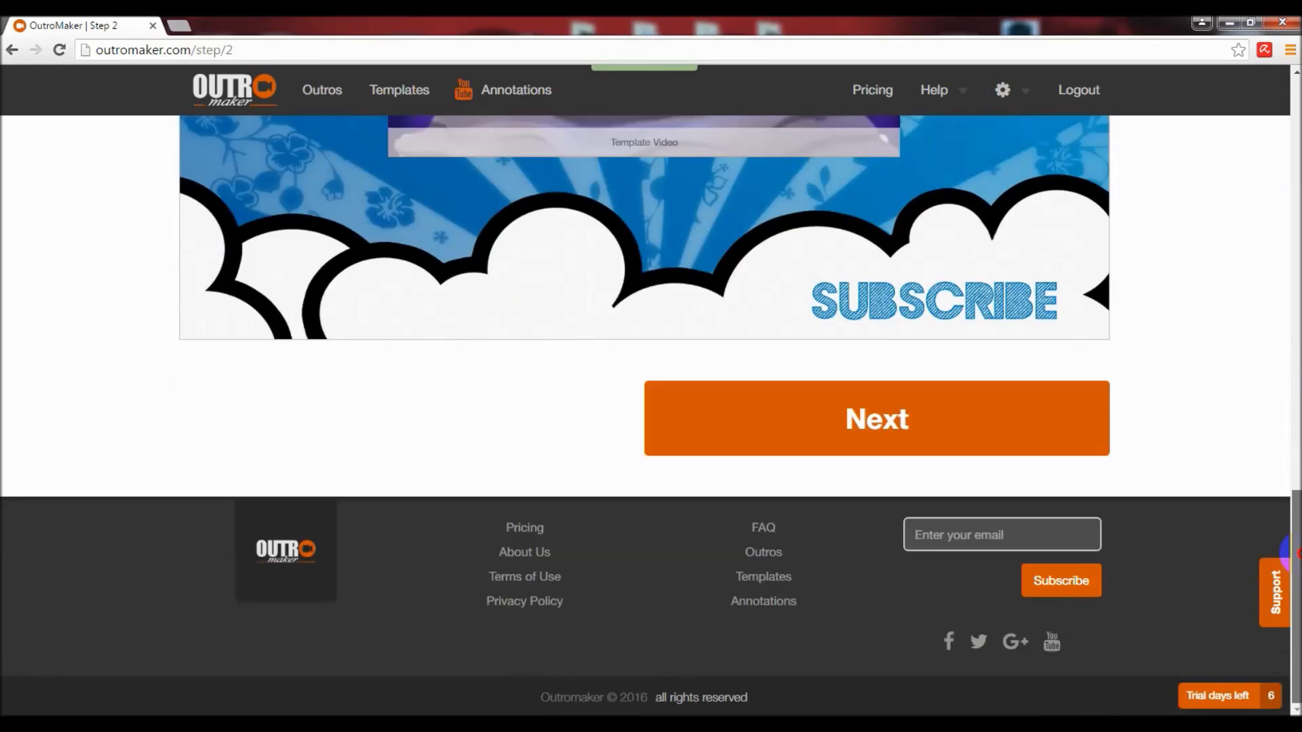
pyautogui.click(1003, 402)
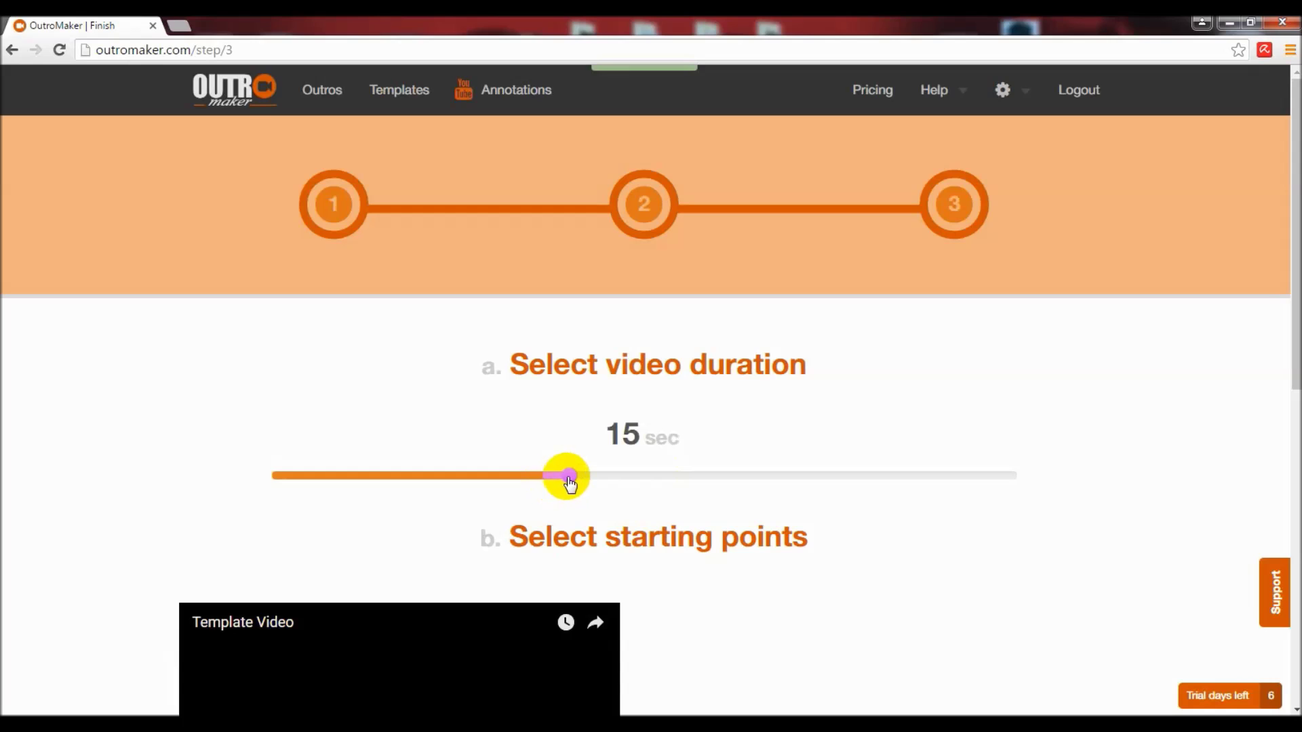
pyautogui.moveTo(570, 480); pyautogui.dragTo(1017, 476)
pyautogui.moveTo(1293, 306); pyautogui.dragTo(1288, 478)
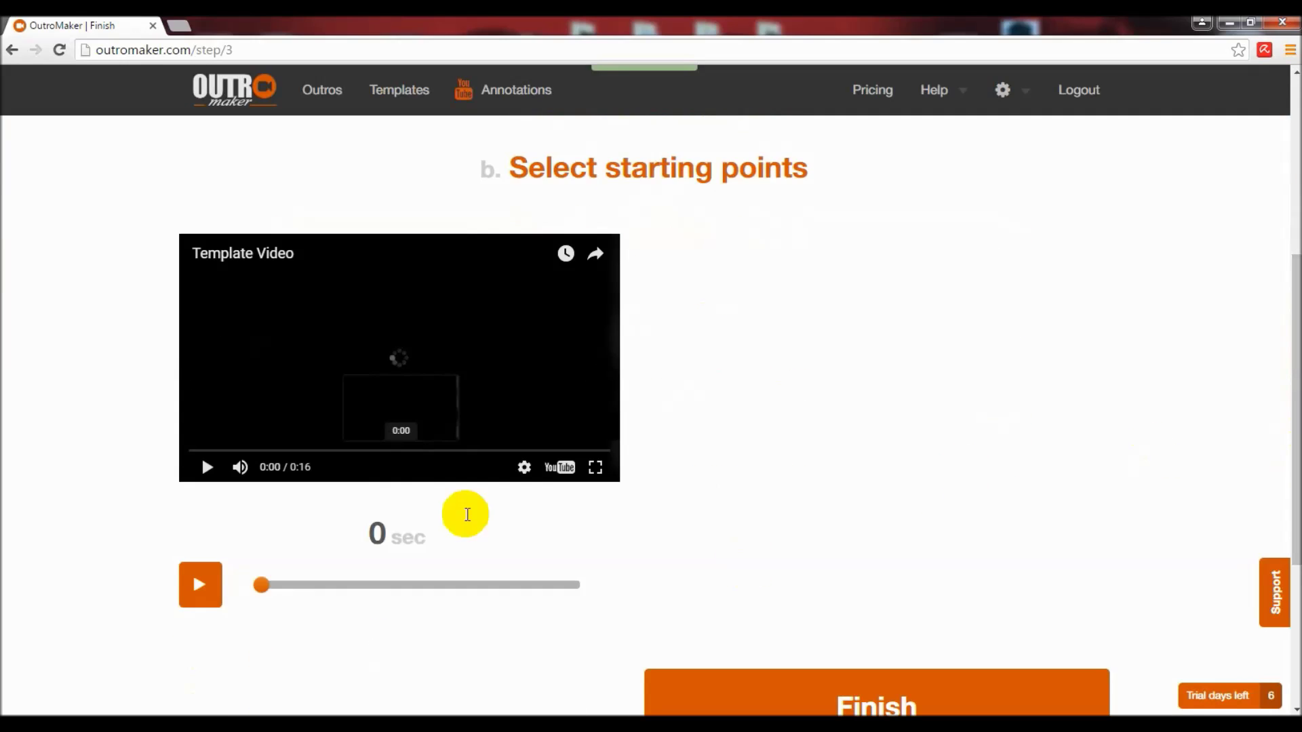
# Set the outro duration to 30 seconds and finish to render 26-07-16.mp4
pyautogui.click(376, 533)
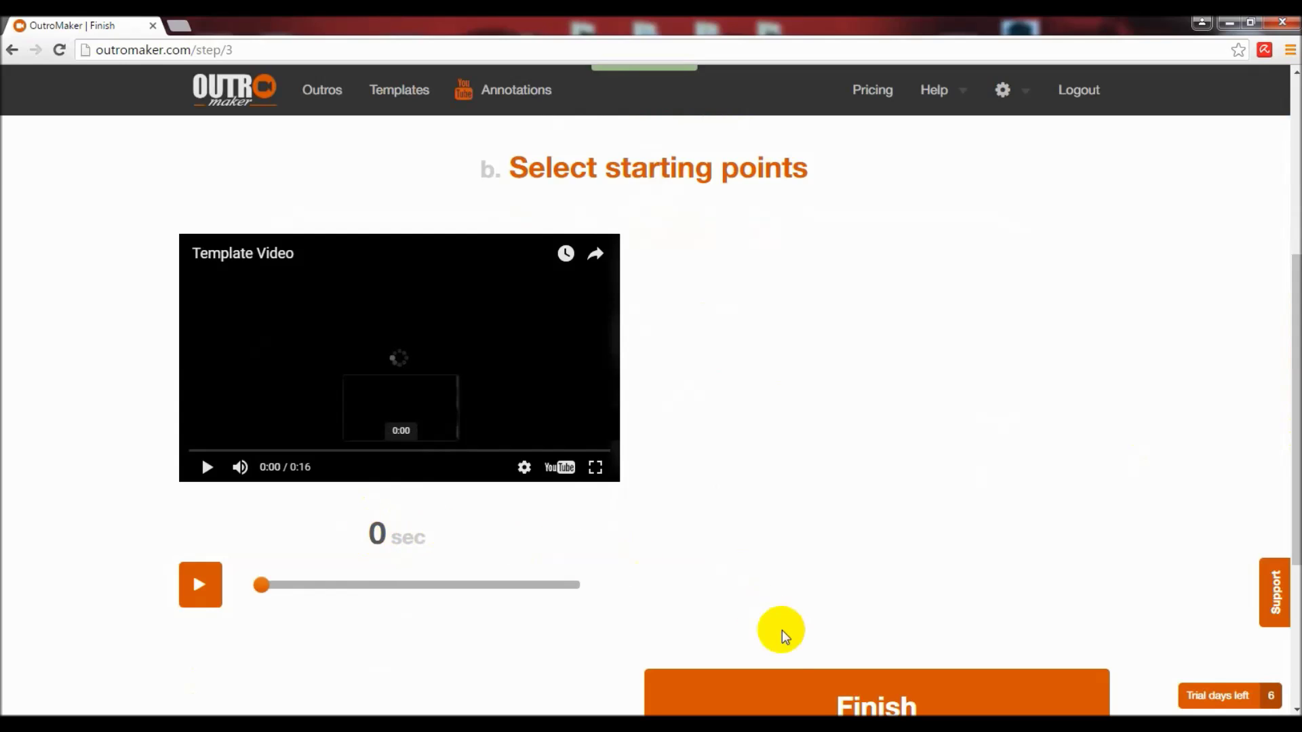
pyautogui.click(788, 688)
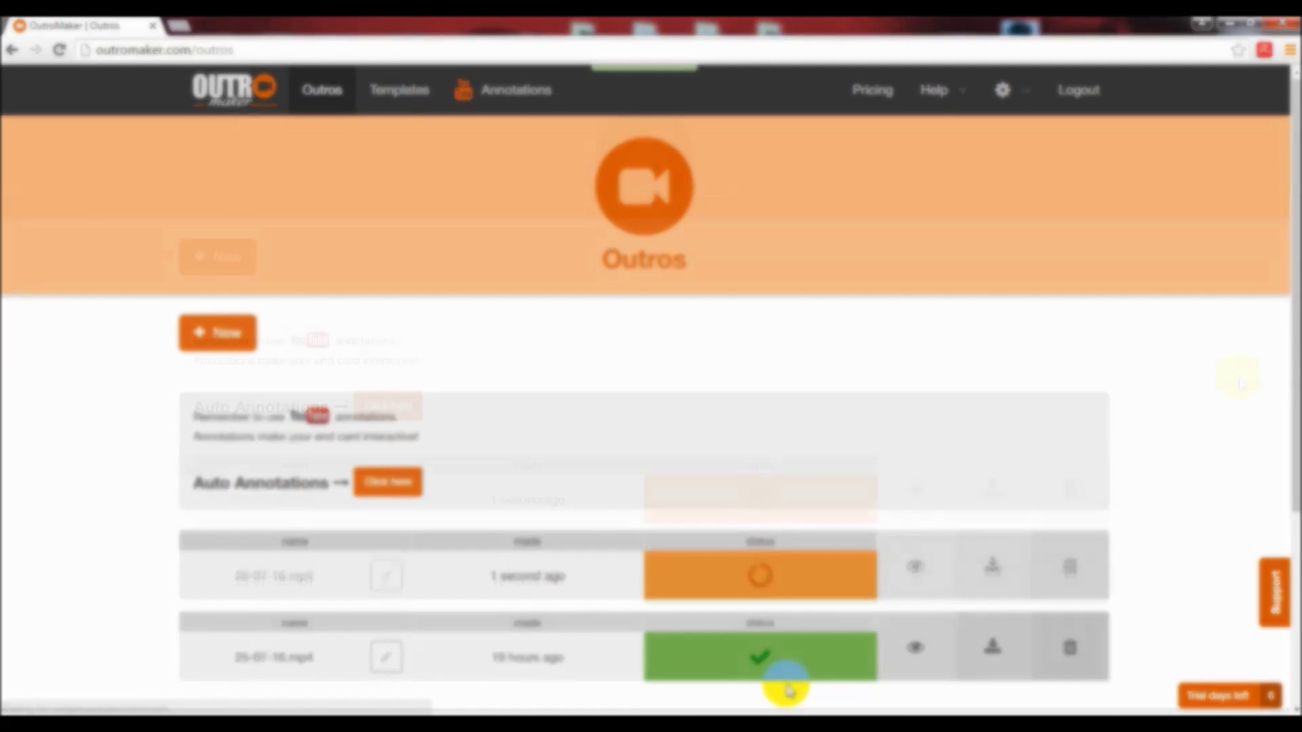
pyautogui.scroll(-1, 1239, 377)
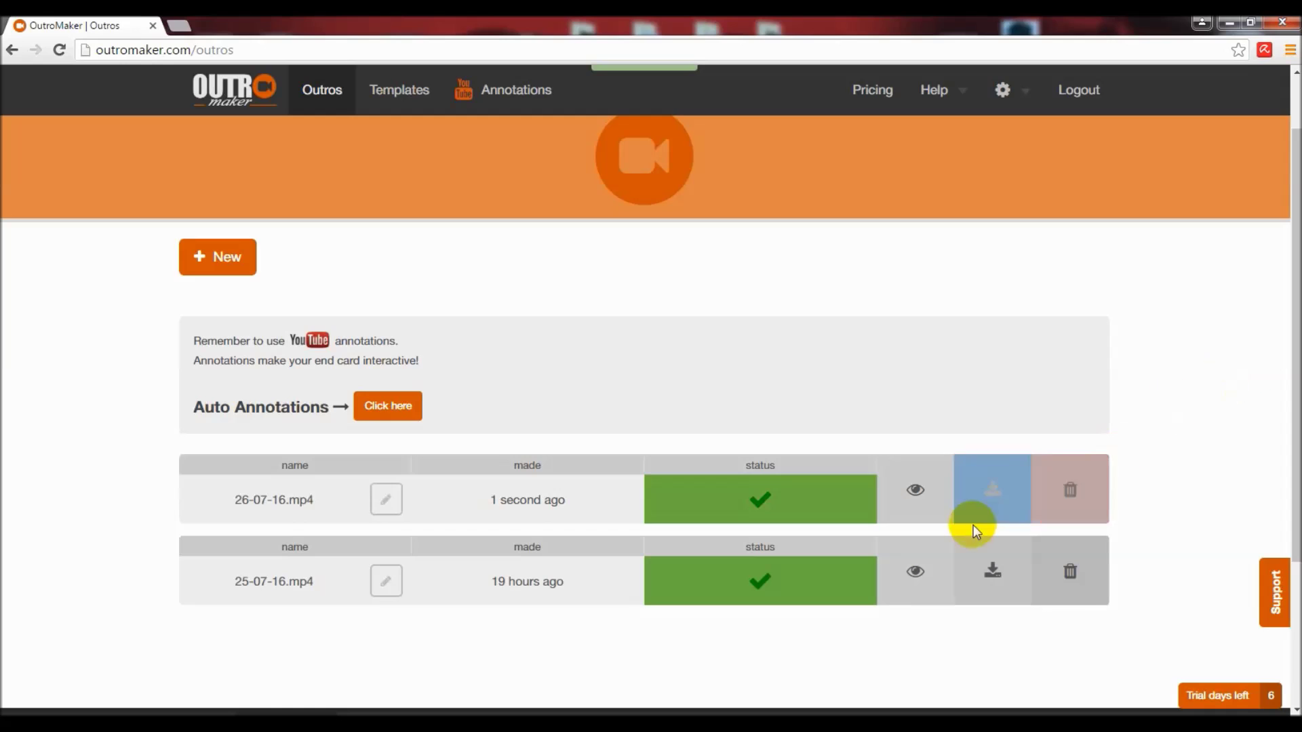
# Download 26-07-16.mp4 and open the downloaded video from the download bar
pyautogui.click(992, 499)
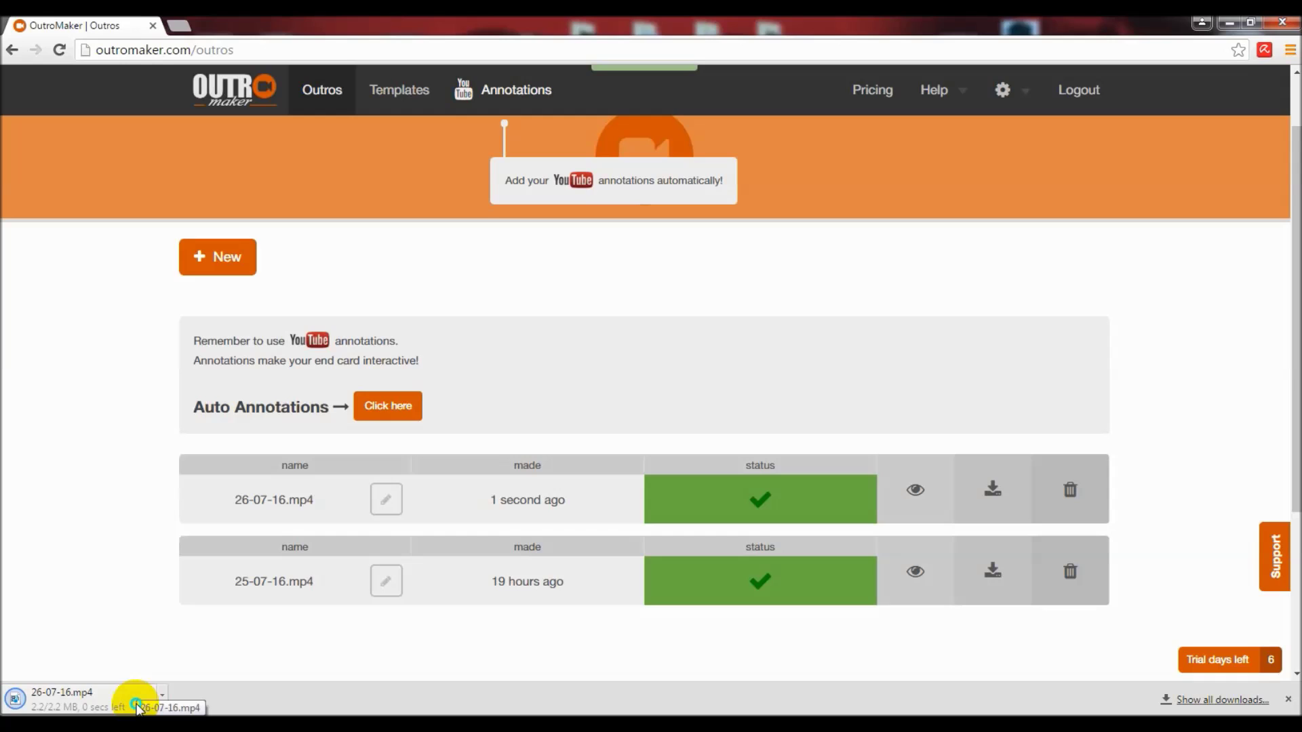
pyautogui.rightClick(138, 707)
pyautogui.click(211, 582)
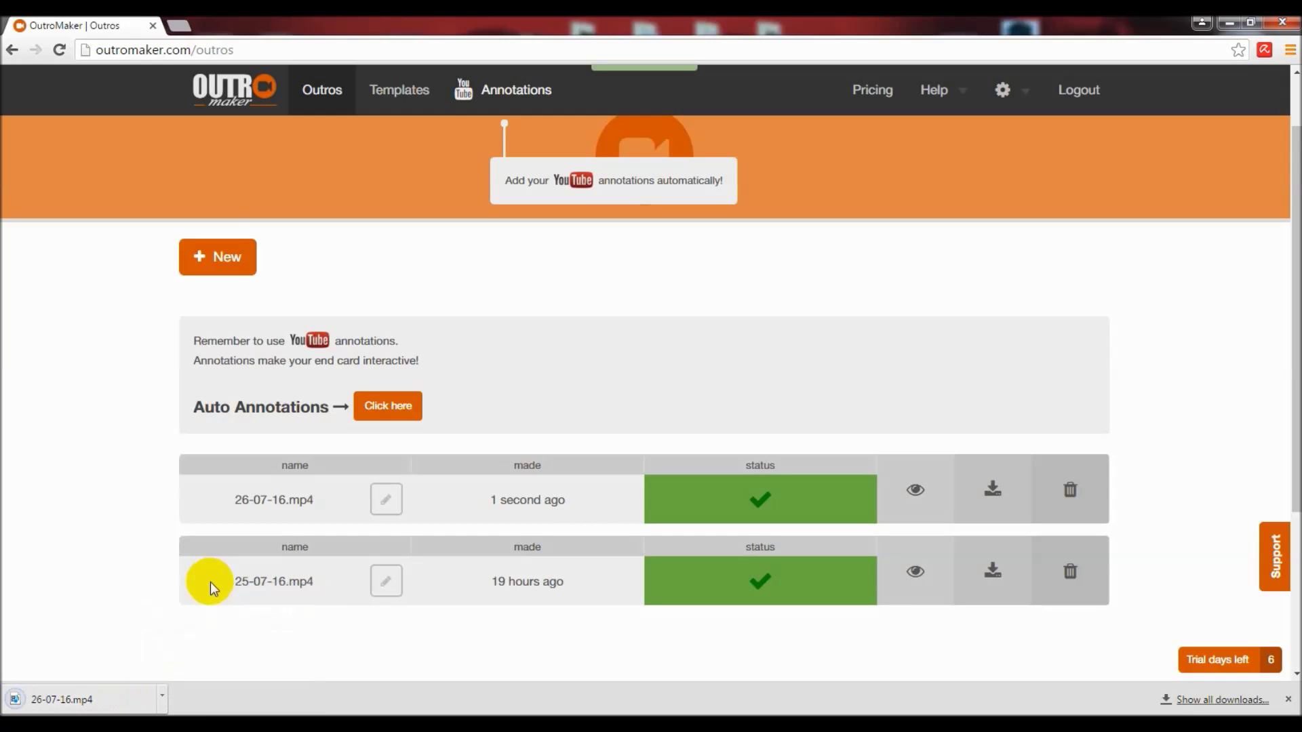
pyautogui.click(160, 700)
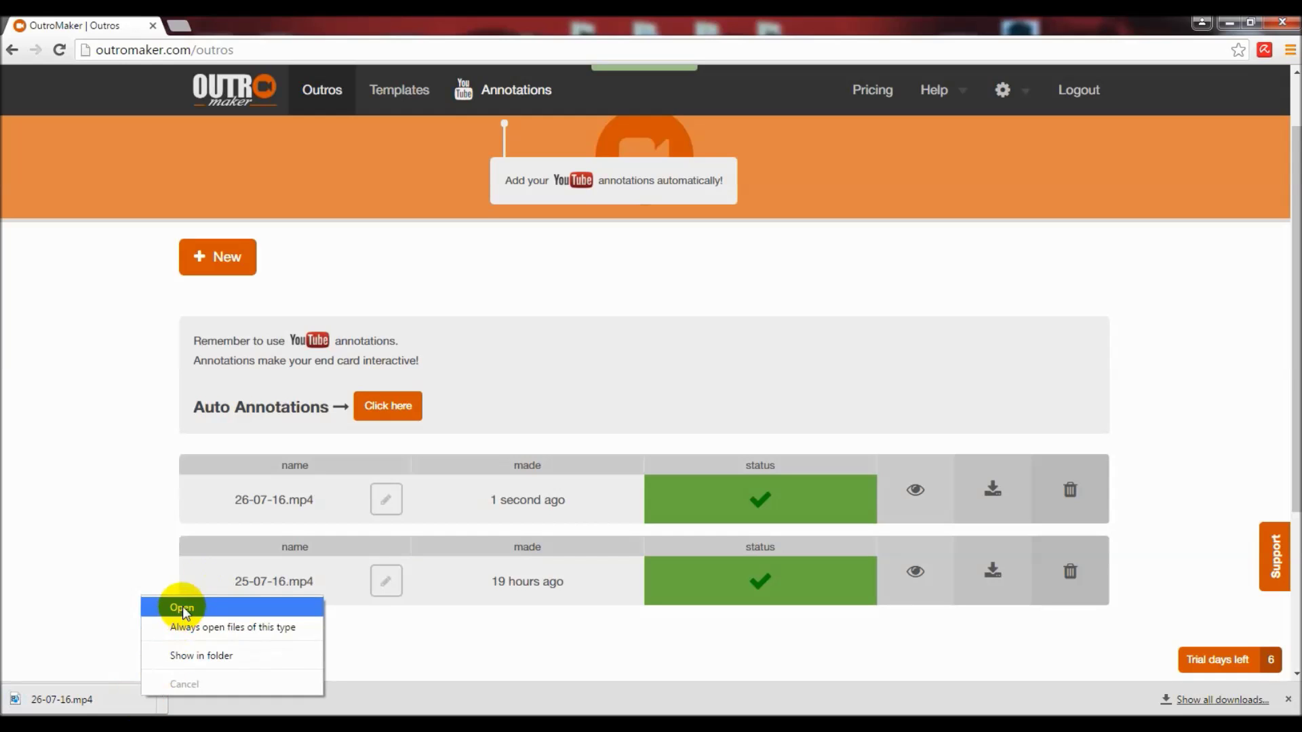
pyautogui.click(184, 608)
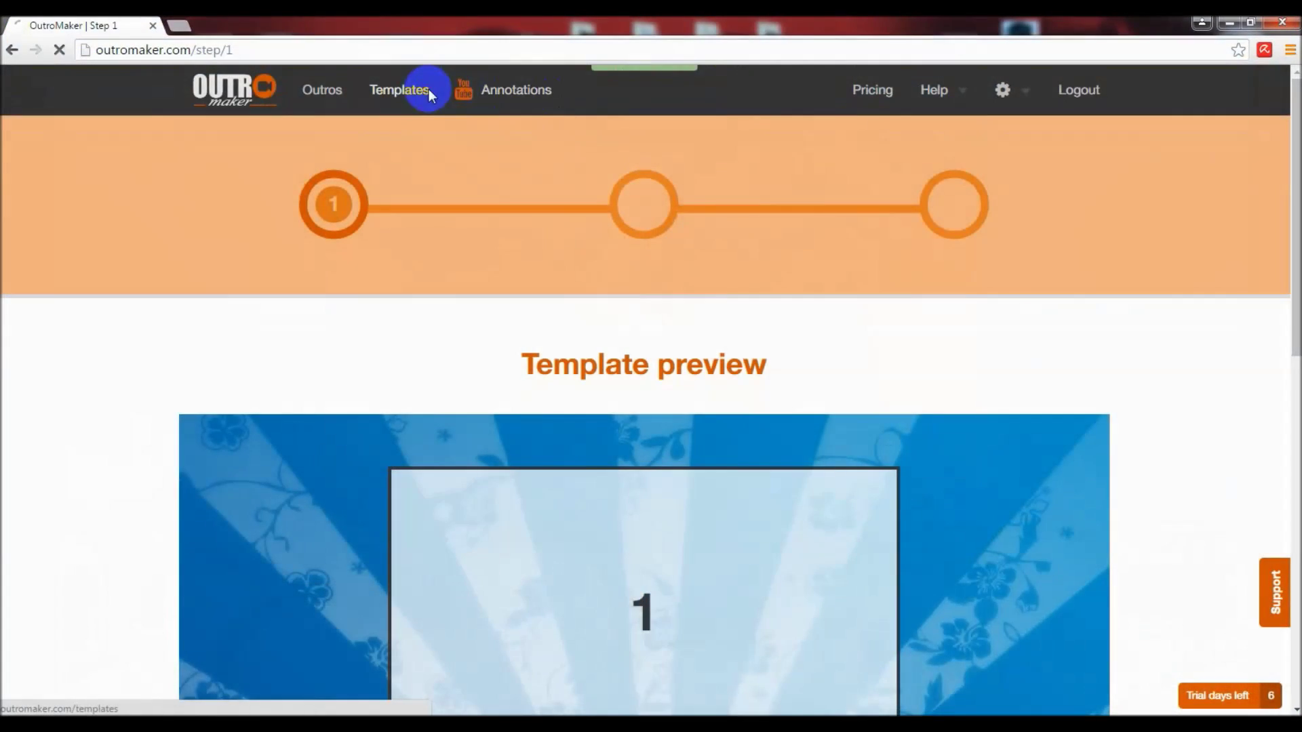
# Start a new custom template and answer the previous-session image prompt
pyautogui.click(428, 89)
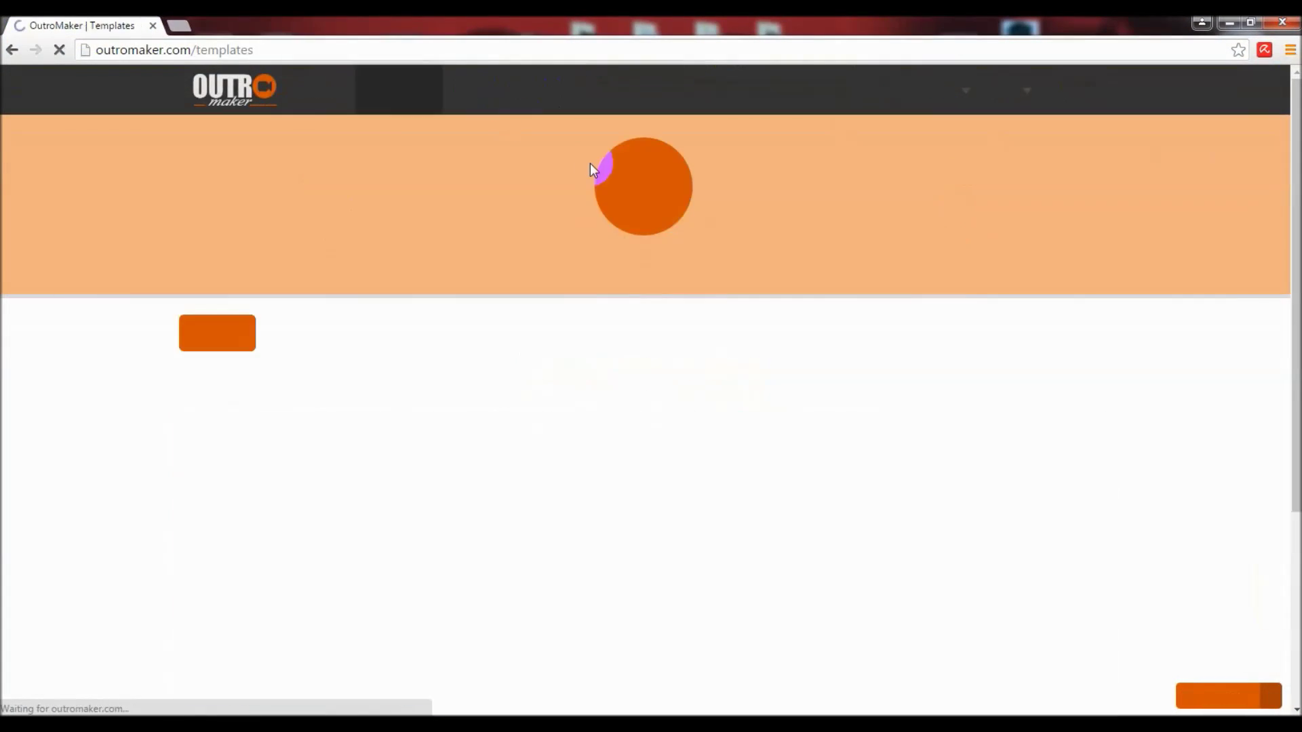
pyautogui.click(233, 333)
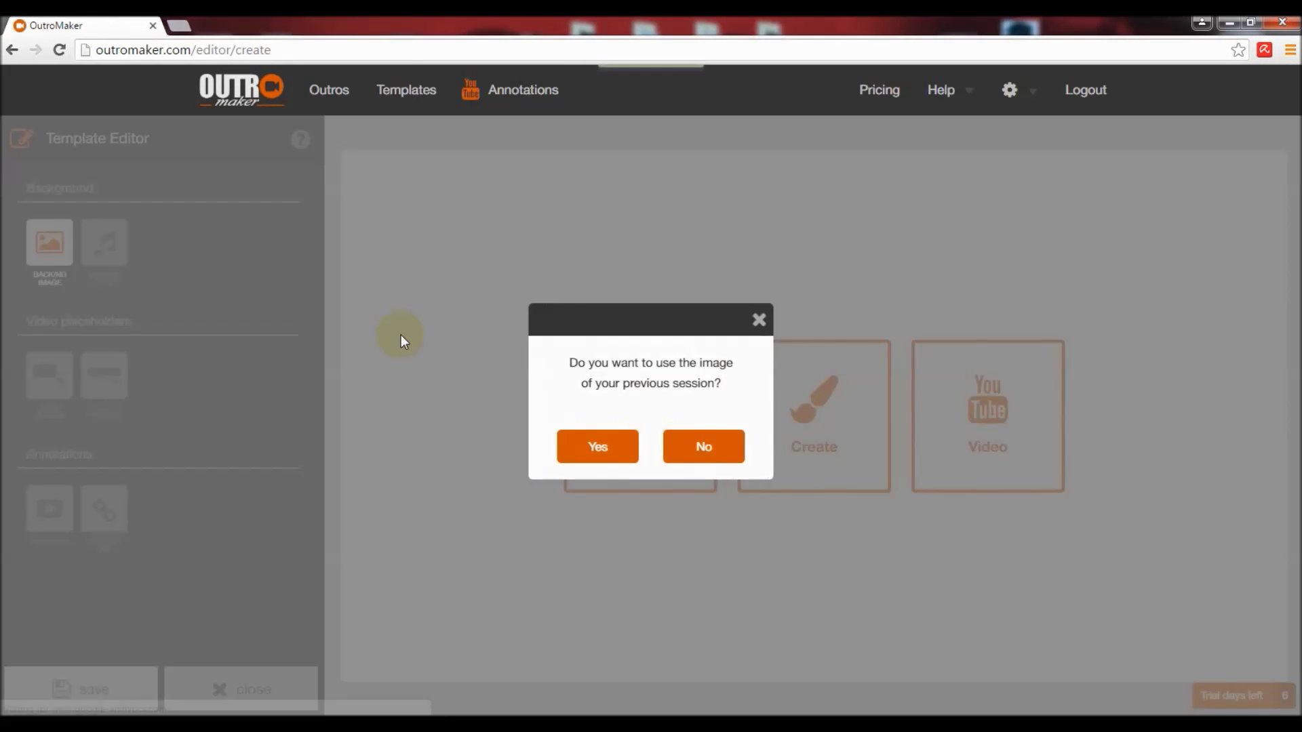
pyautogui.click(697, 448)
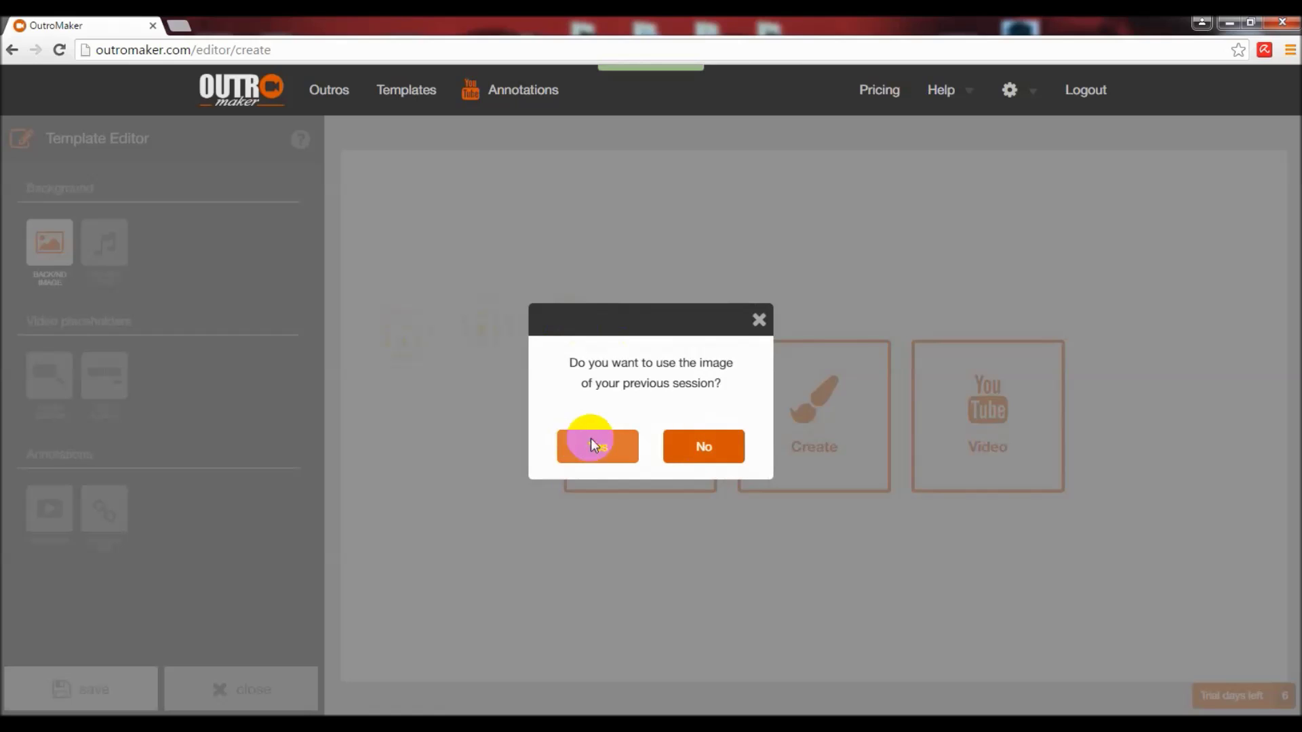
pyautogui.click(703, 446)
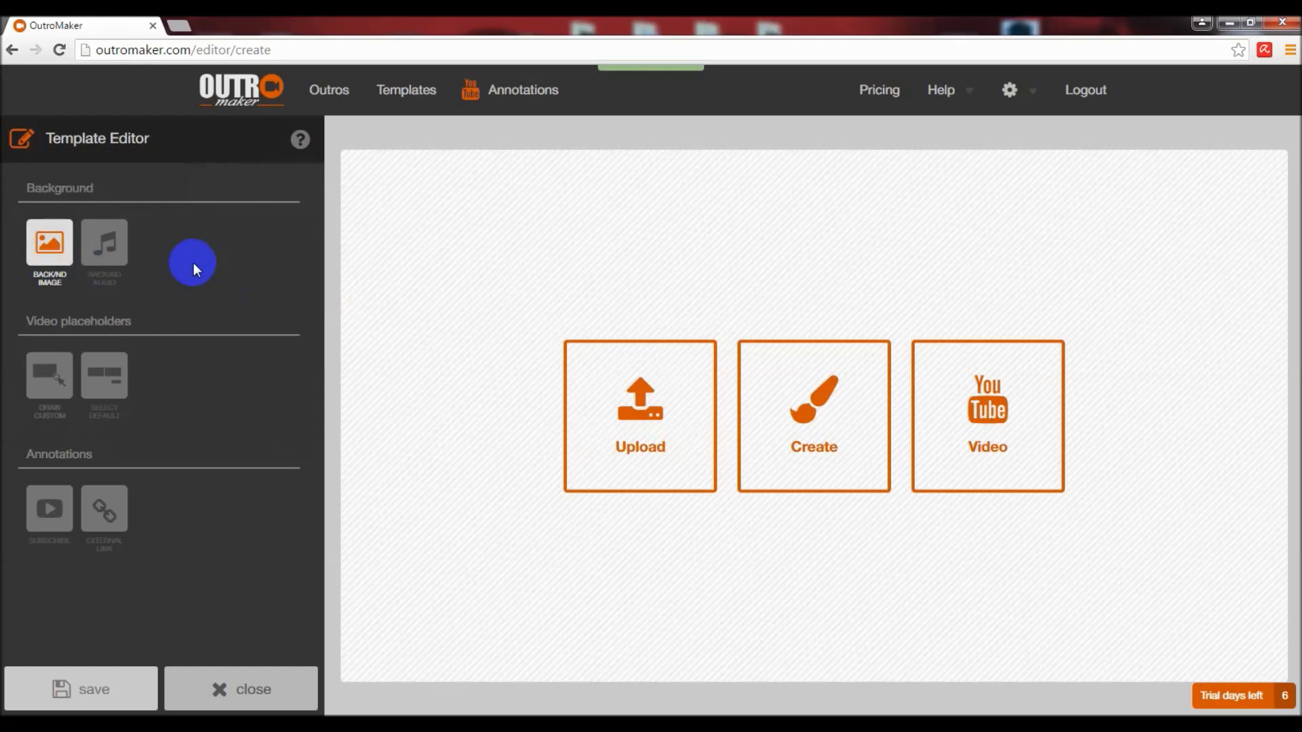
# Upload 'outro outline' from the Pictures XM360 folder as the template background
pyautogui.click(640, 416)
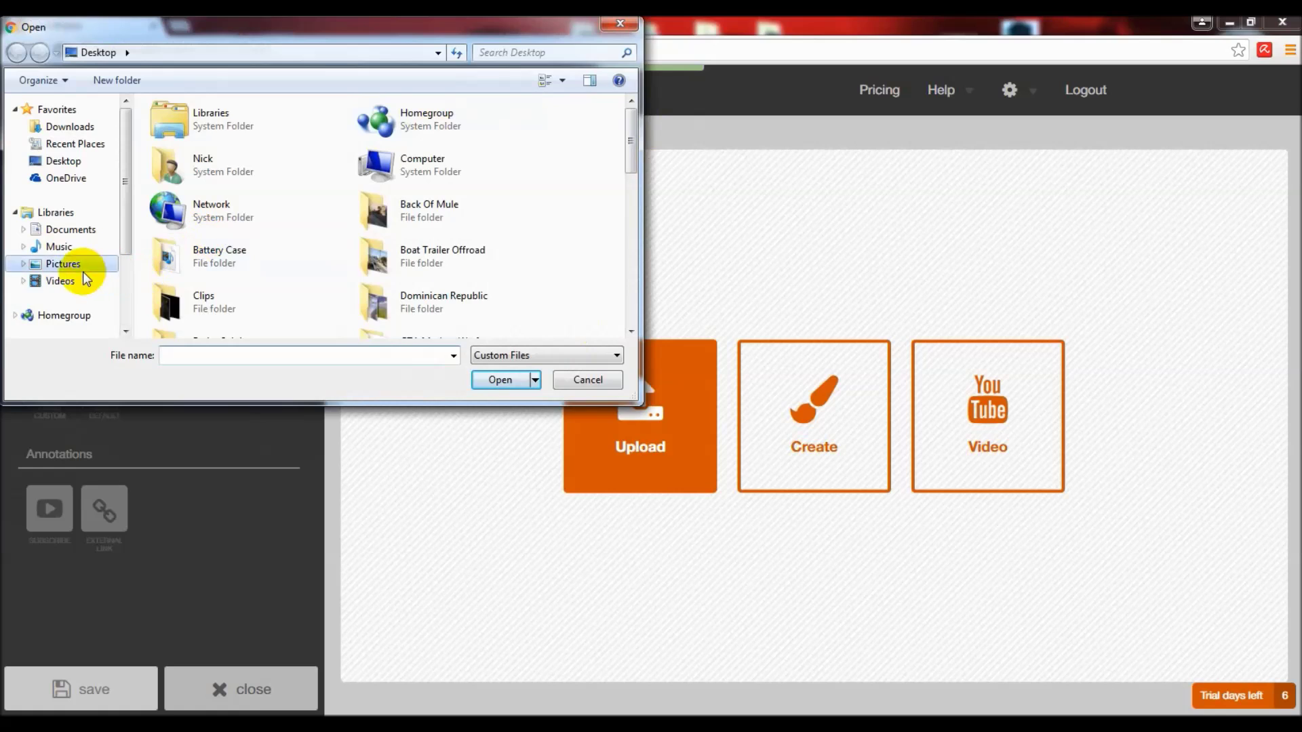
pyautogui.click(62, 263)
pyautogui.moveTo(631, 165); pyautogui.dragTo(632, 204)
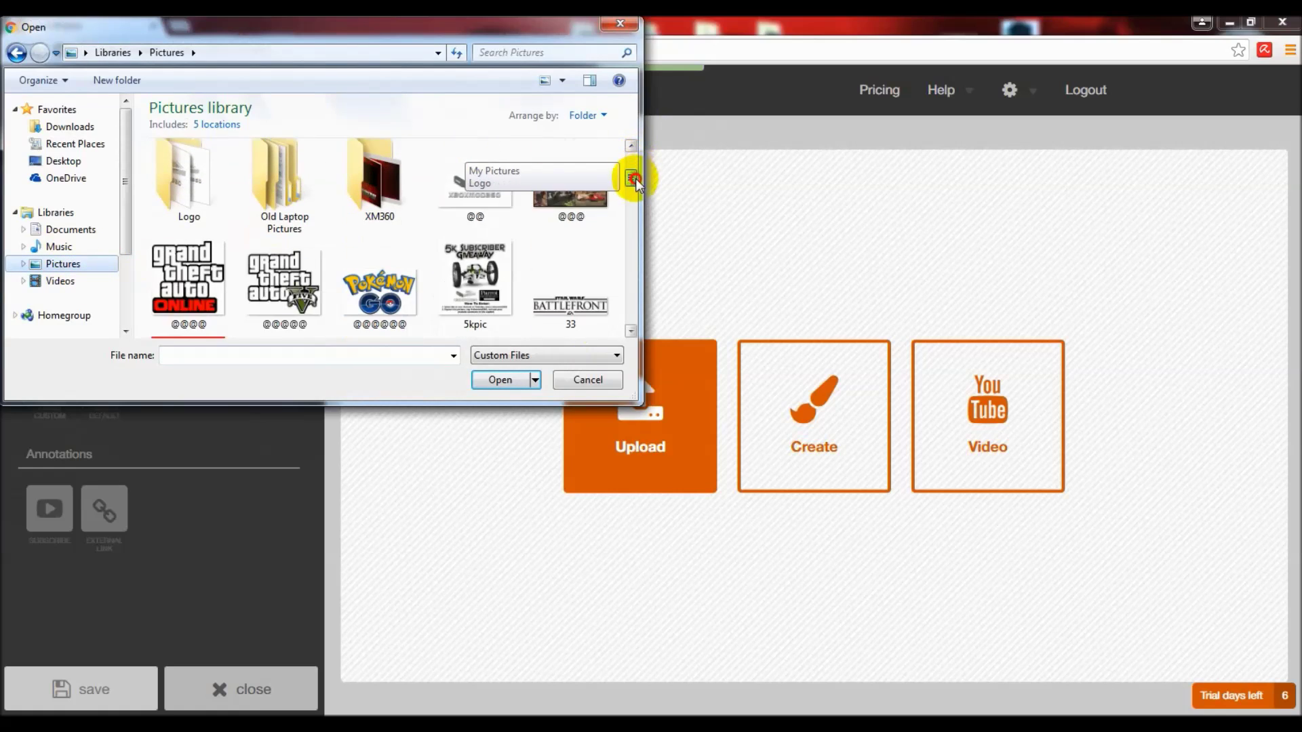
pyautogui.doubleClick(353, 175)
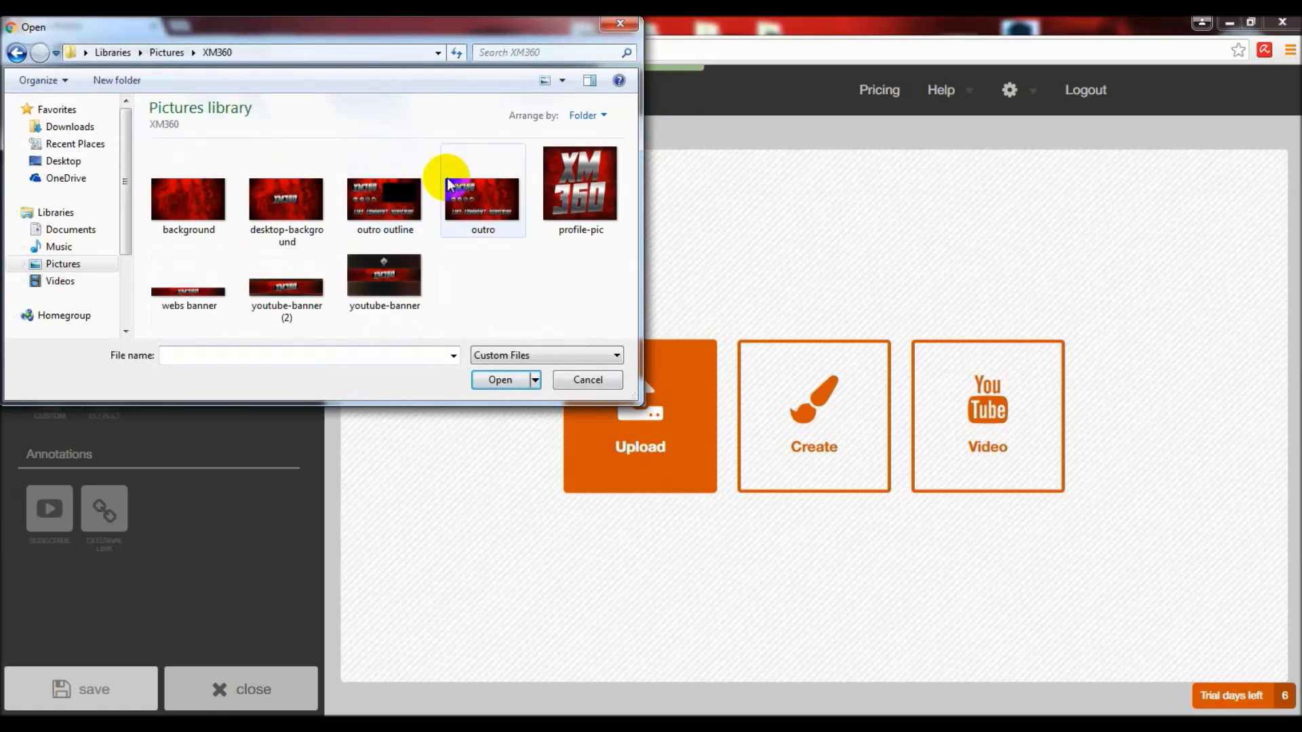
pyautogui.click(370, 206)
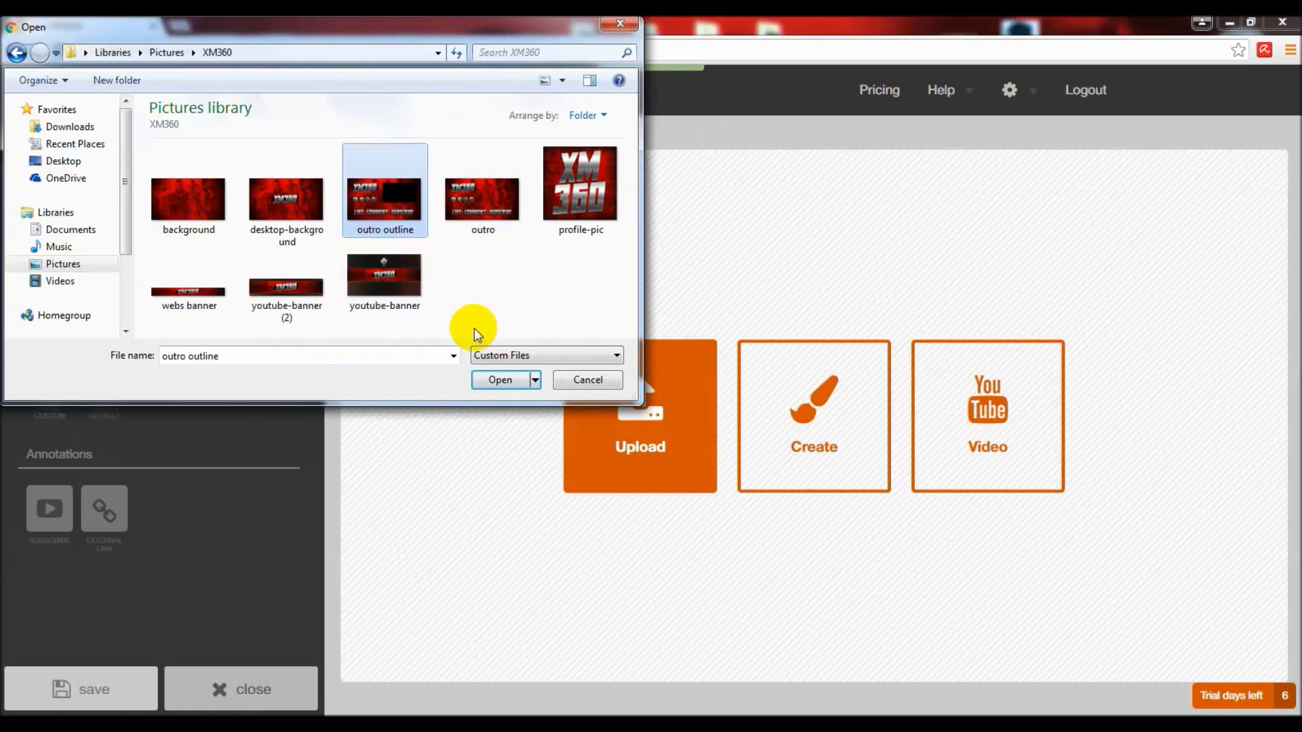
pyautogui.click(496, 381)
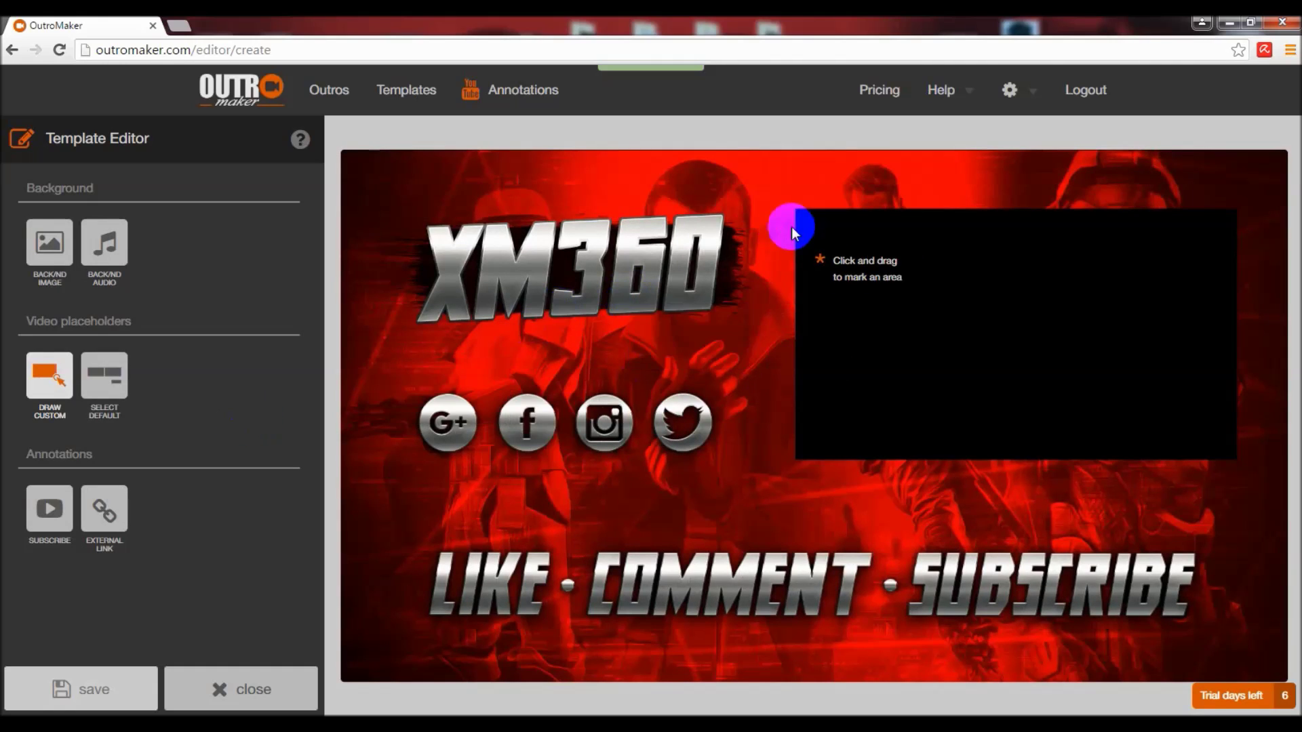
# Draw the video placeholder over the black box and a subscribe area over SUBSCRIBE, then save
pyautogui.moveTo(802, 217); pyautogui.dragTo(1228, 456)
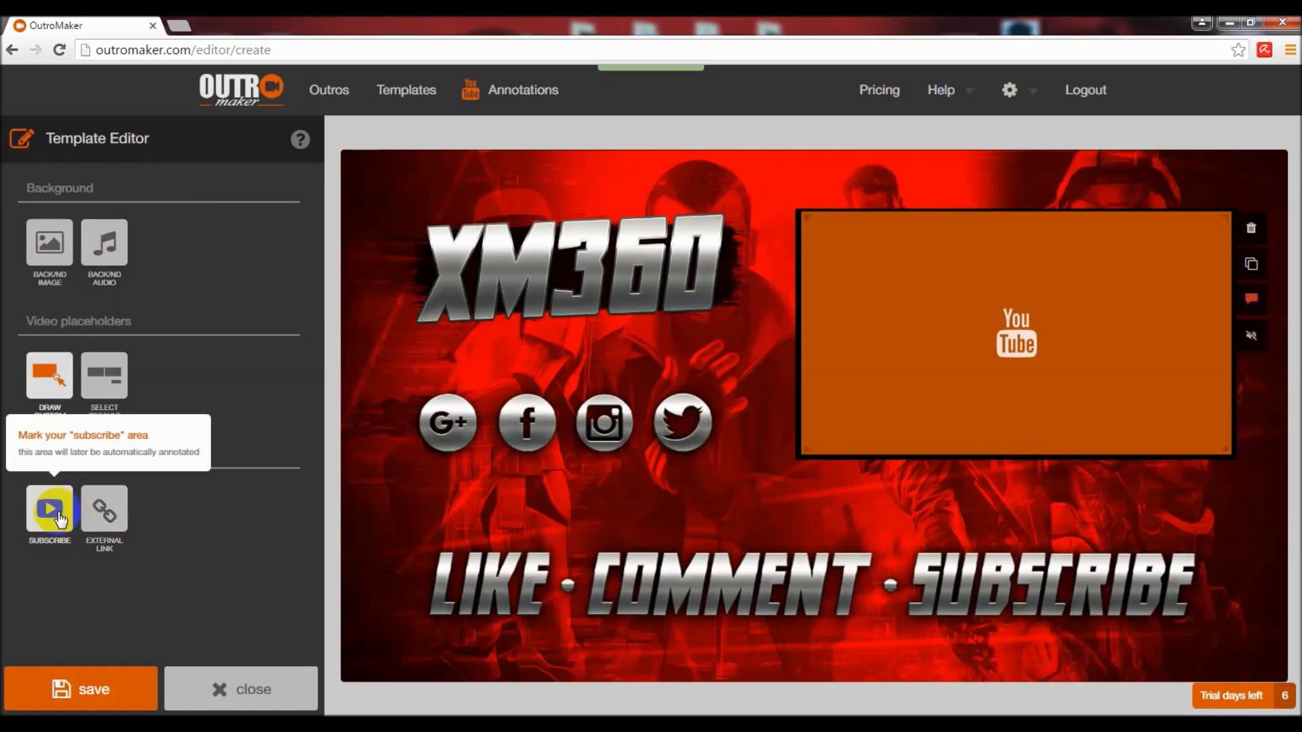
pyautogui.click(53, 510)
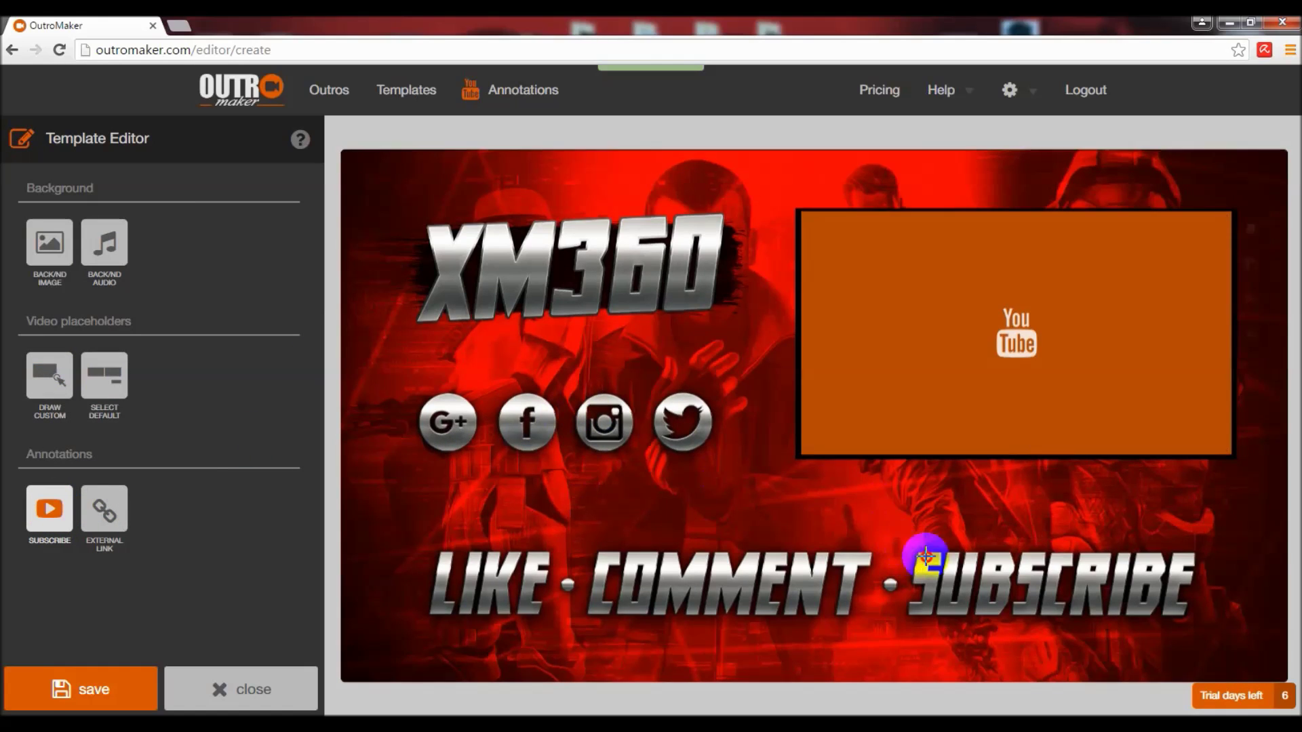
pyautogui.moveTo(913, 560); pyautogui.dragTo(1186, 617)
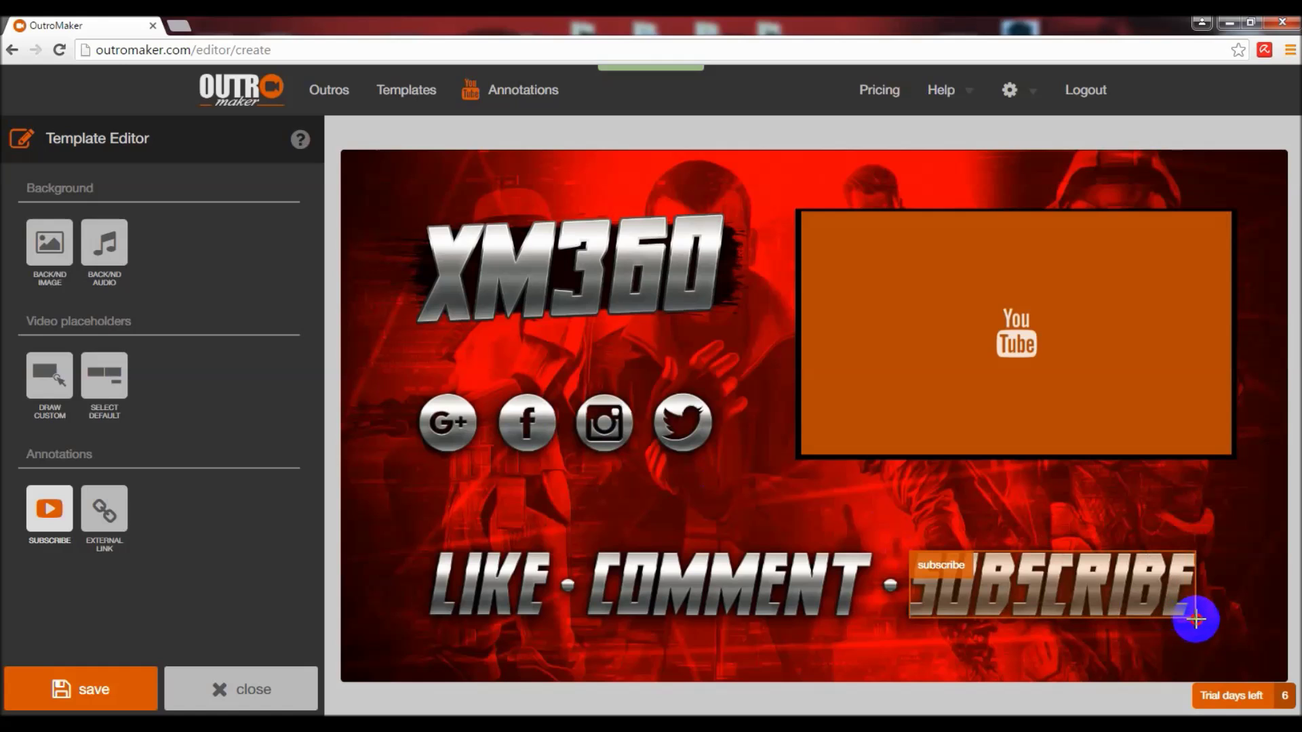
pyautogui.moveTo(1196, 618); pyautogui.dragTo(1197, 617)
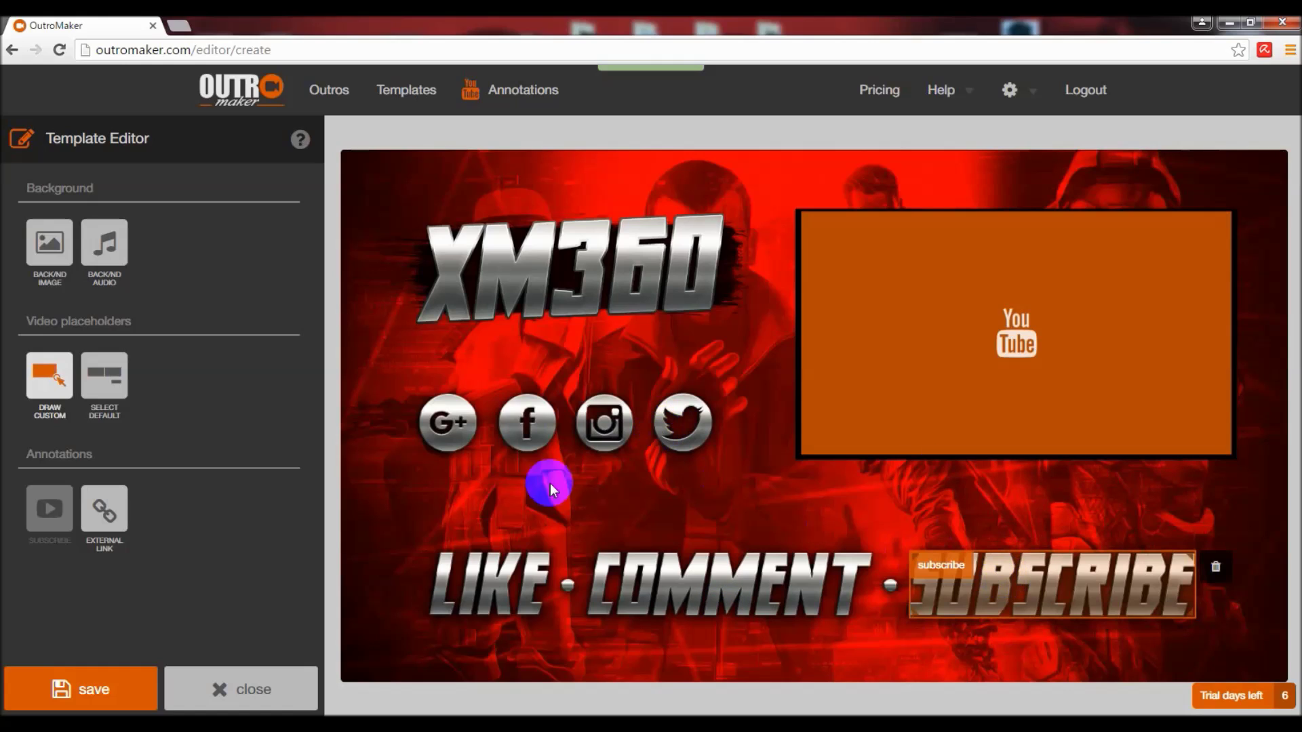
pyautogui.click(127, 689)
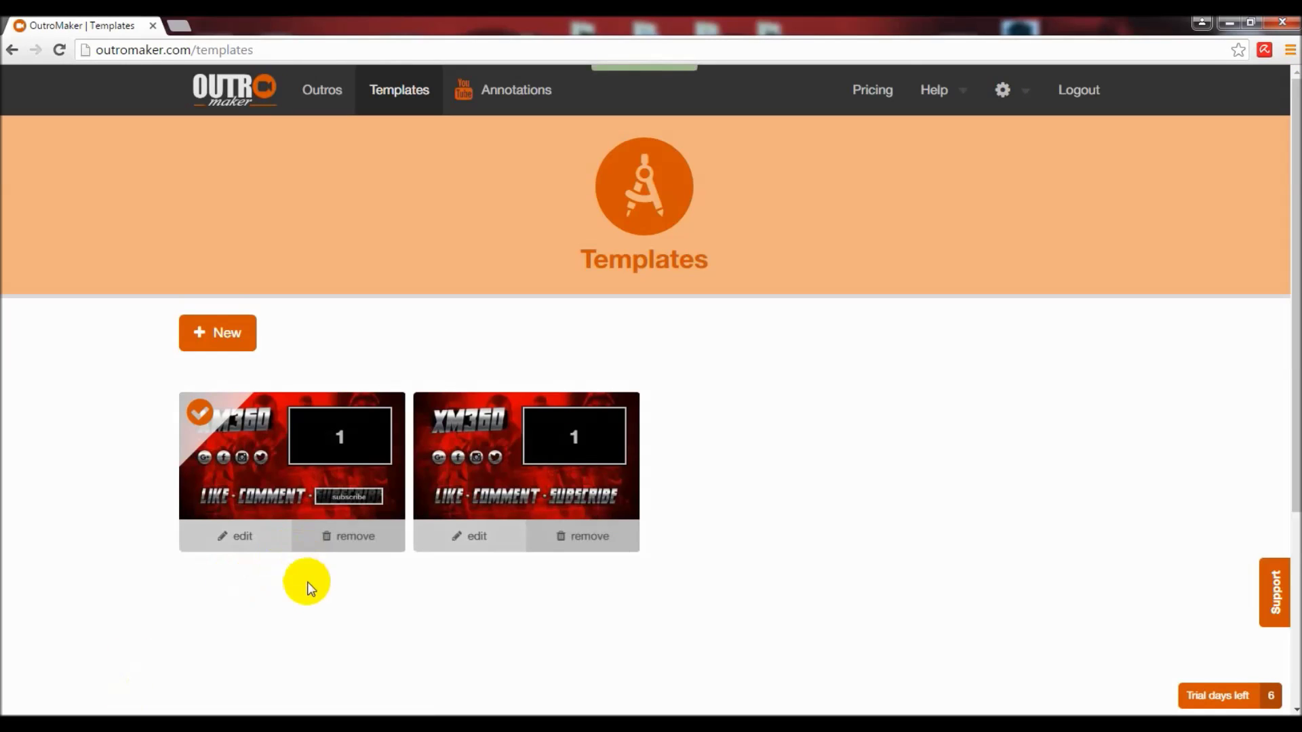
# Render a 30-second XM360 outro using Template Video in the video slot
pyautogui.moveTo(292, 456)
pyautogui.click(286, 465)
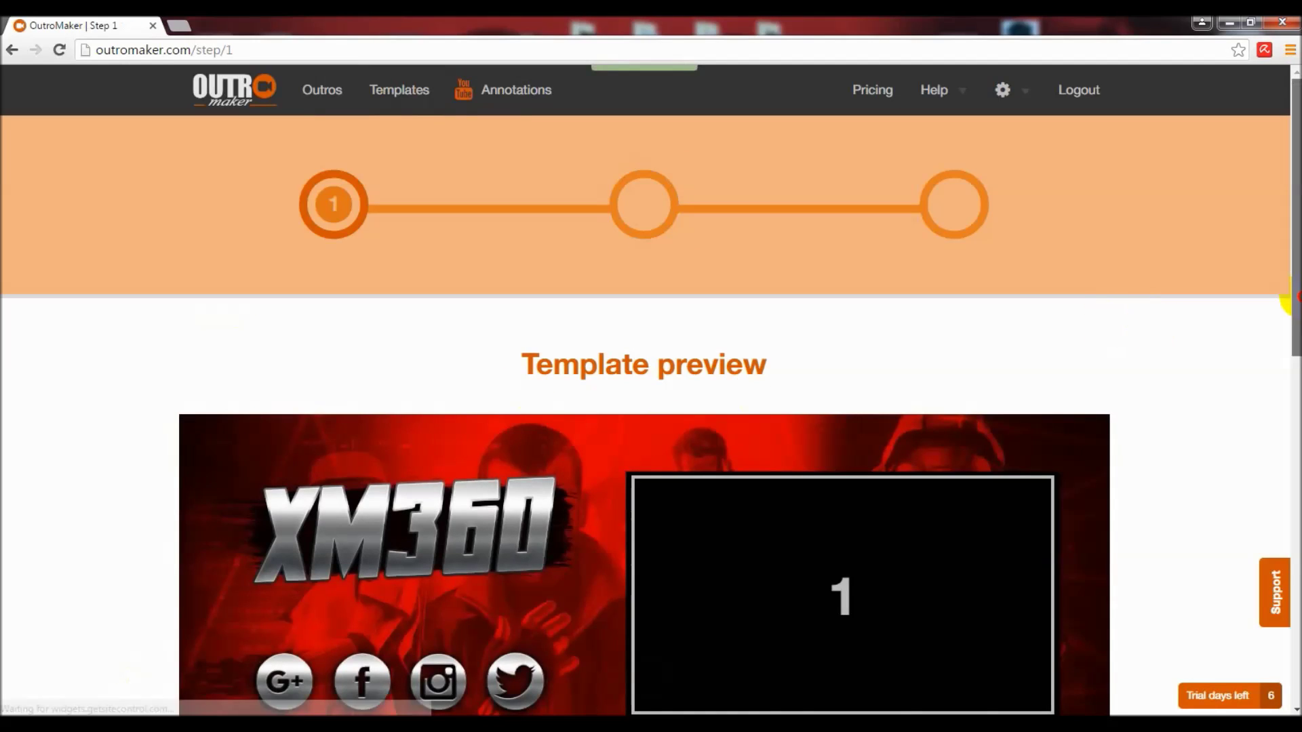
pyautogui.moveTo(1295, 305); pyautogui.dragTo(1295, 570)
pyautogui.click(1032, 533)
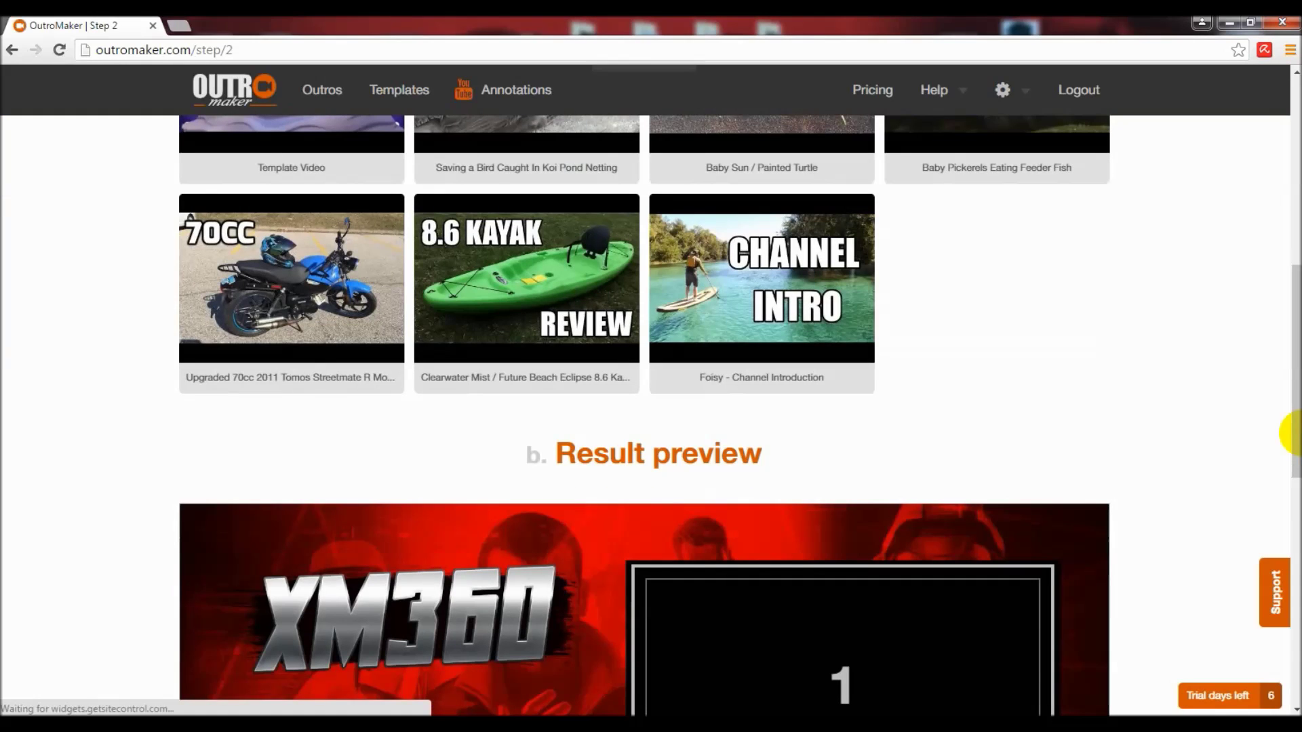
pyautogui.moveTo(1293, 432)
pyautogui.mouseDown()
pyautogui.moveTo(1294, 560)
pyautogui.moveTo(1289, 165)
pyautogui.mouseUp()
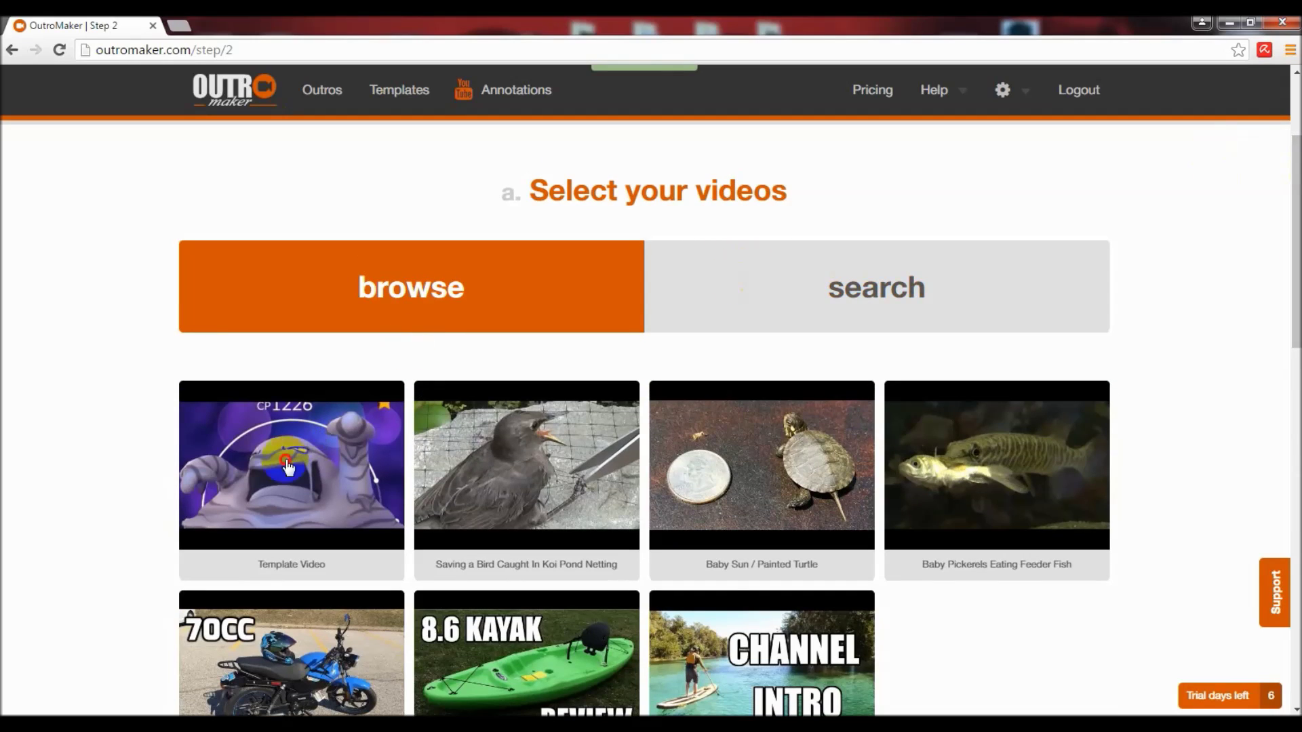
pyautogui.click(295, 448)
pyautogui.moveTo(1289, 243); pyautogui.dragTo(1283, 464)
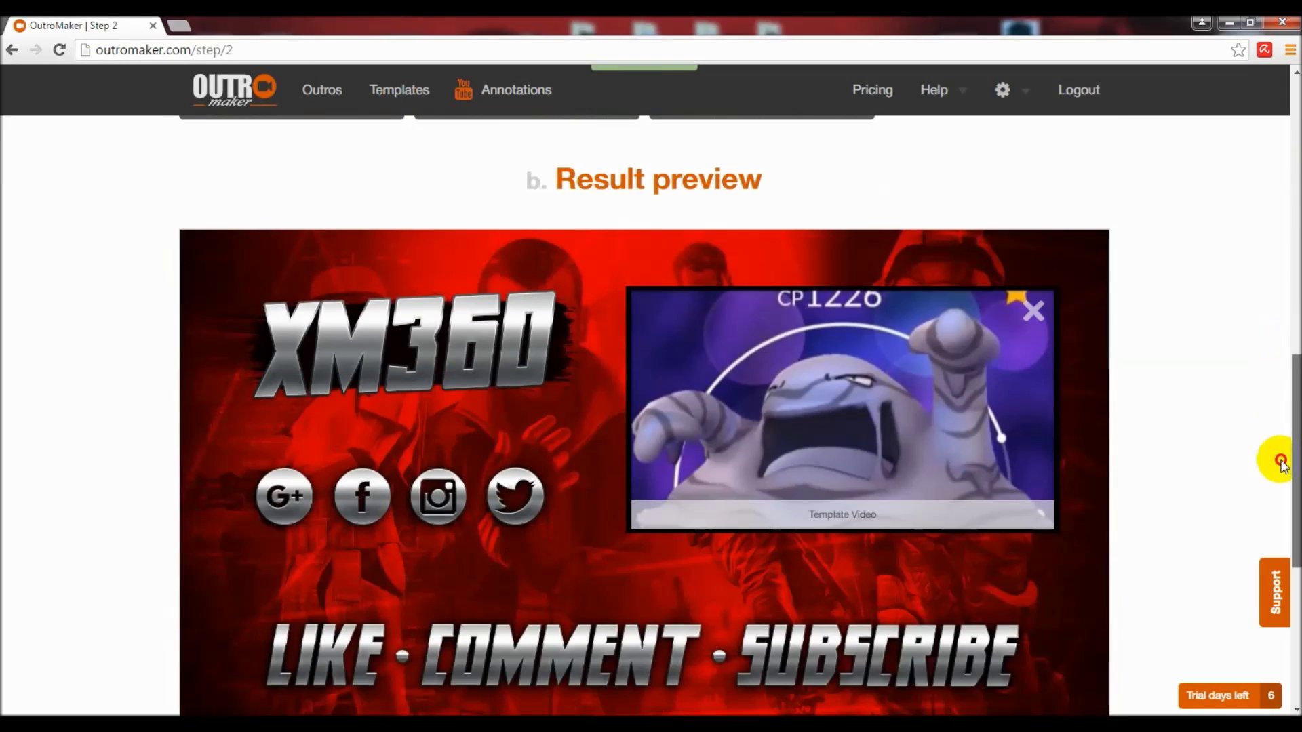
pyautogui.moveTo(1281, 463); pyautogui.dragTo(1283, 509)
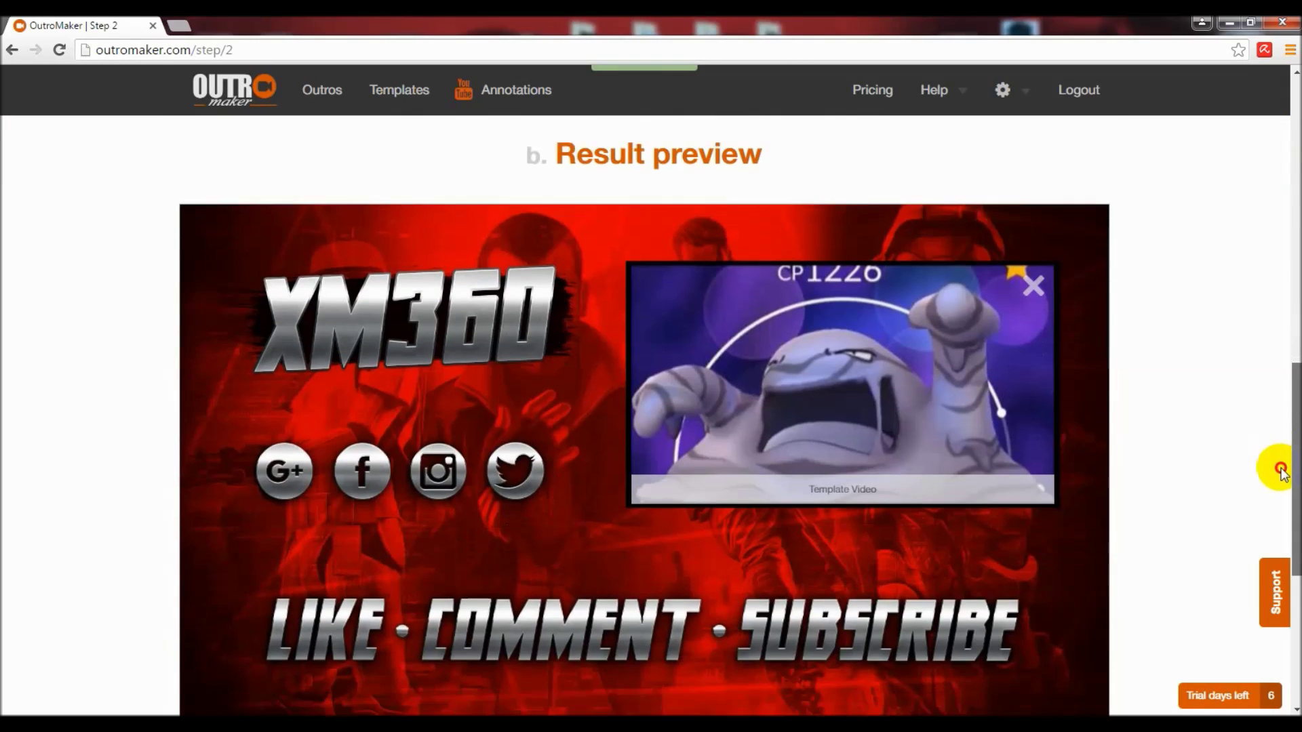
pyautogui.click(895, 677)
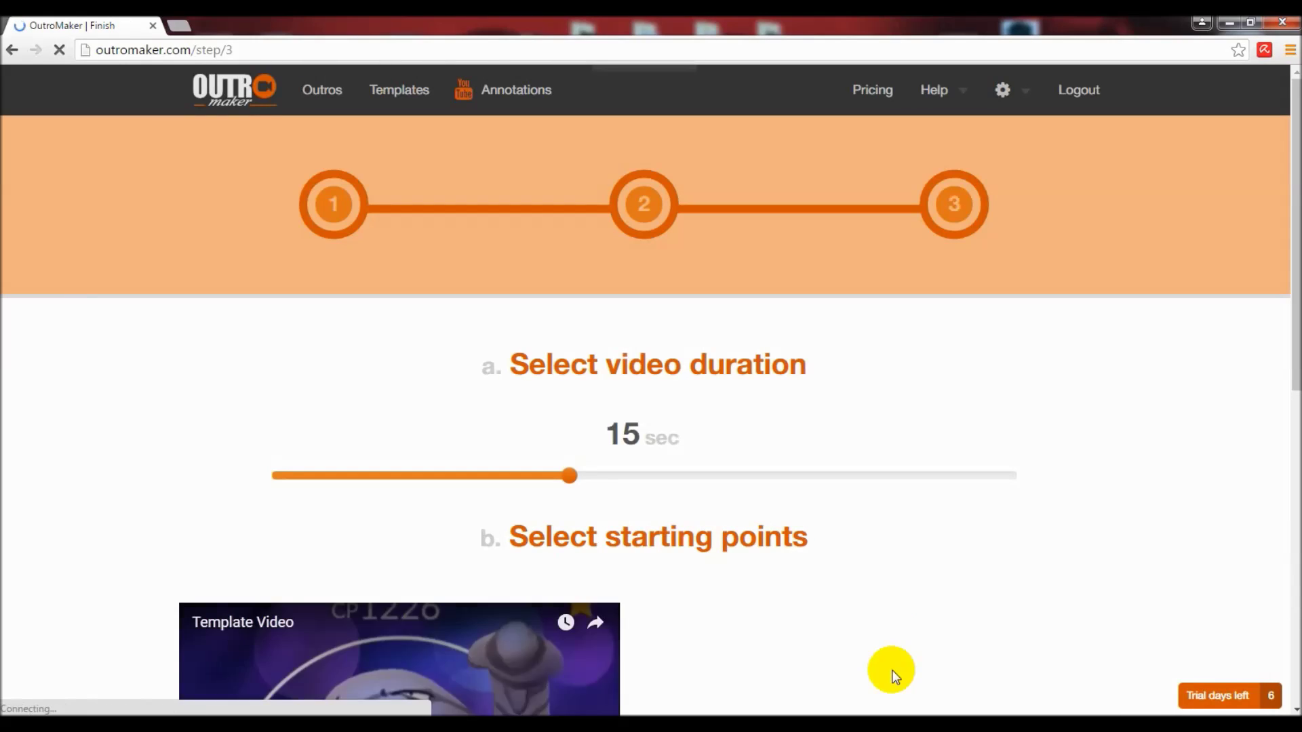
pyautogui.moveTo(570, 476); pyautogui.dragTo(1017, 478)
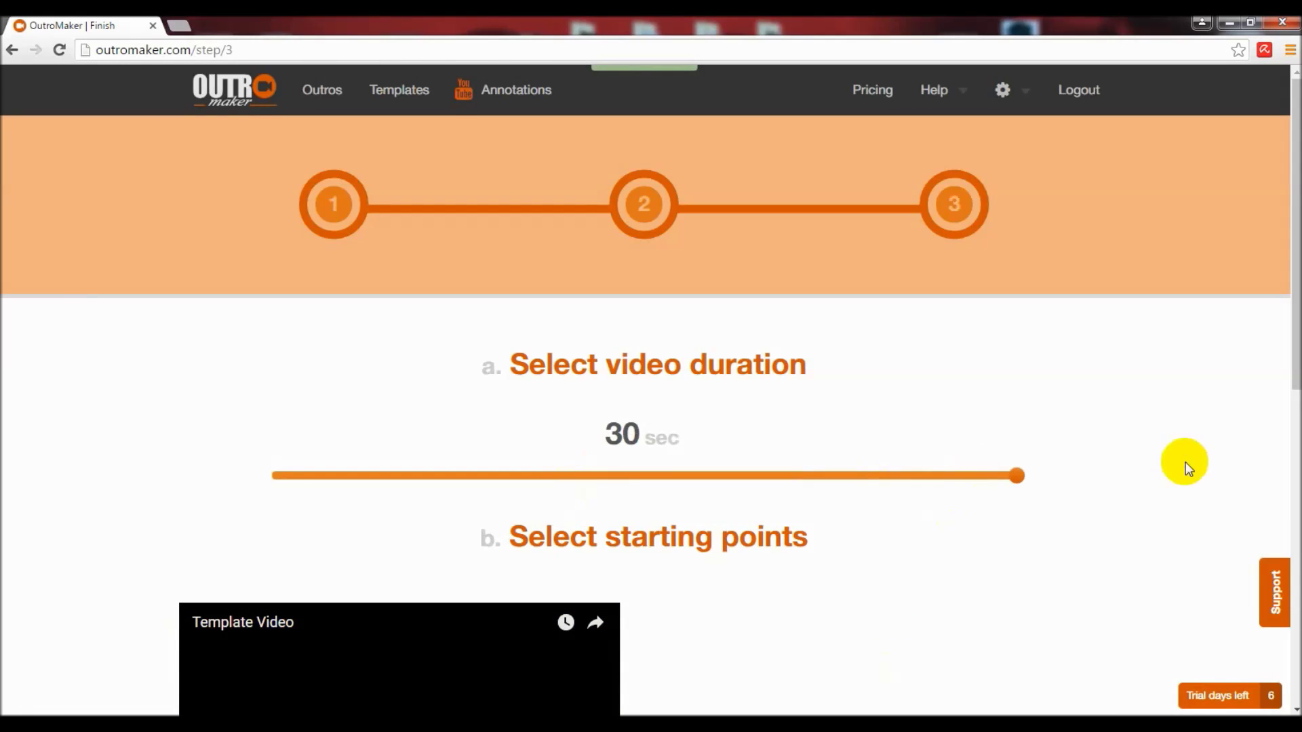
pyautogui.moveTo(1294, 336); pyautogui.dragTo(1283, 565)
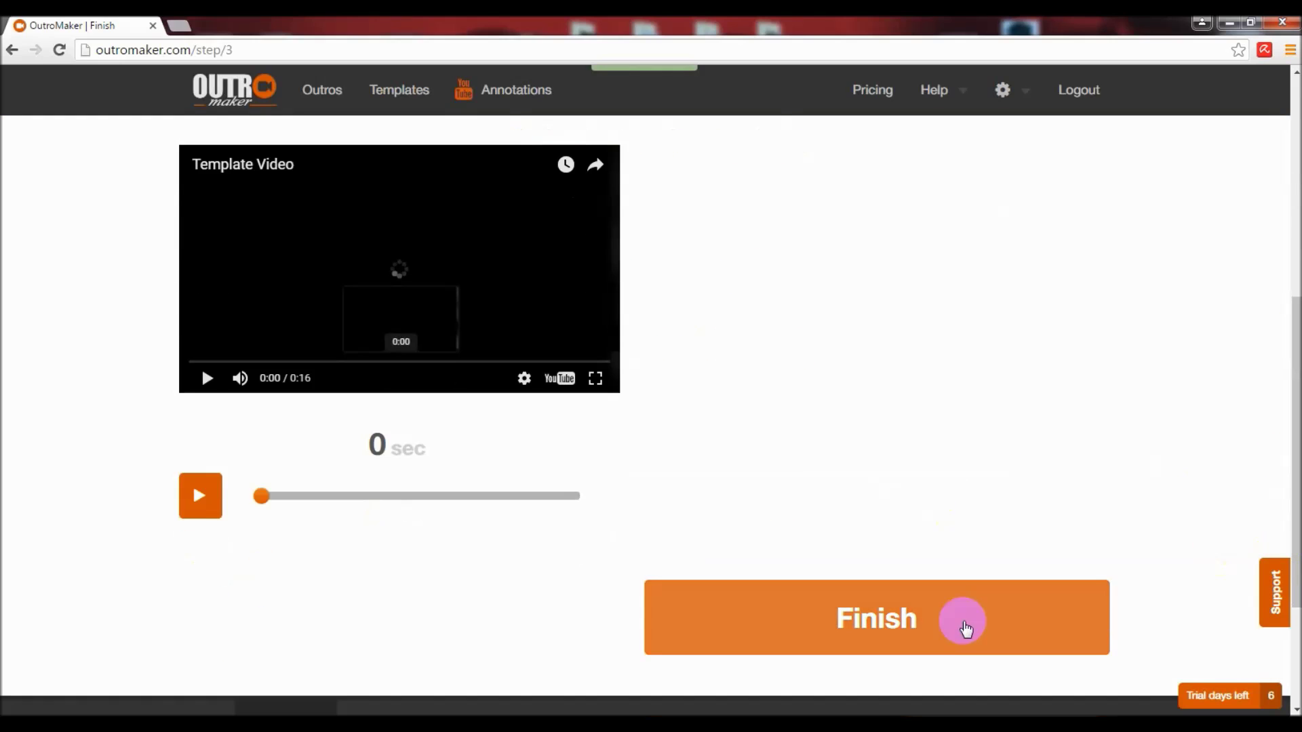
pyautogui.click(962, 620)
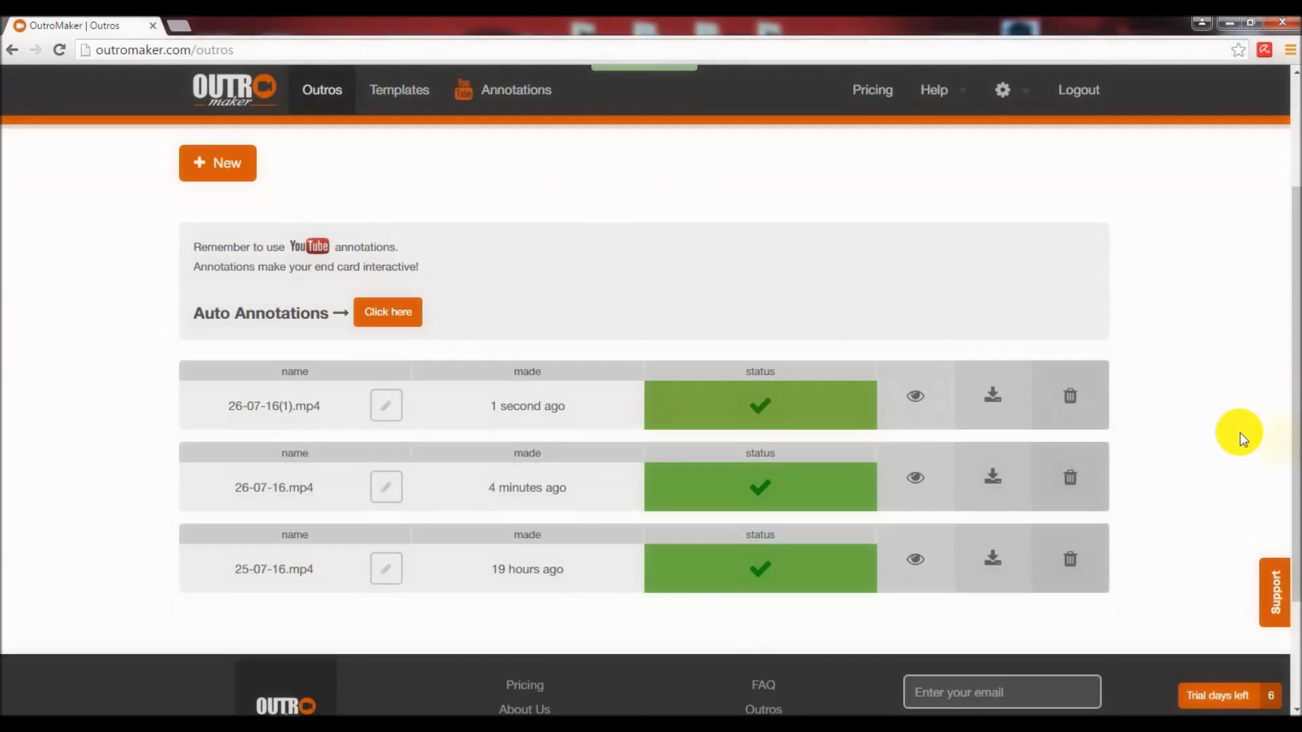
# Download 26-07-16(1).mp4 twice, choosing an option from its download-bar menu each time
pyautogui.click(998, 406)
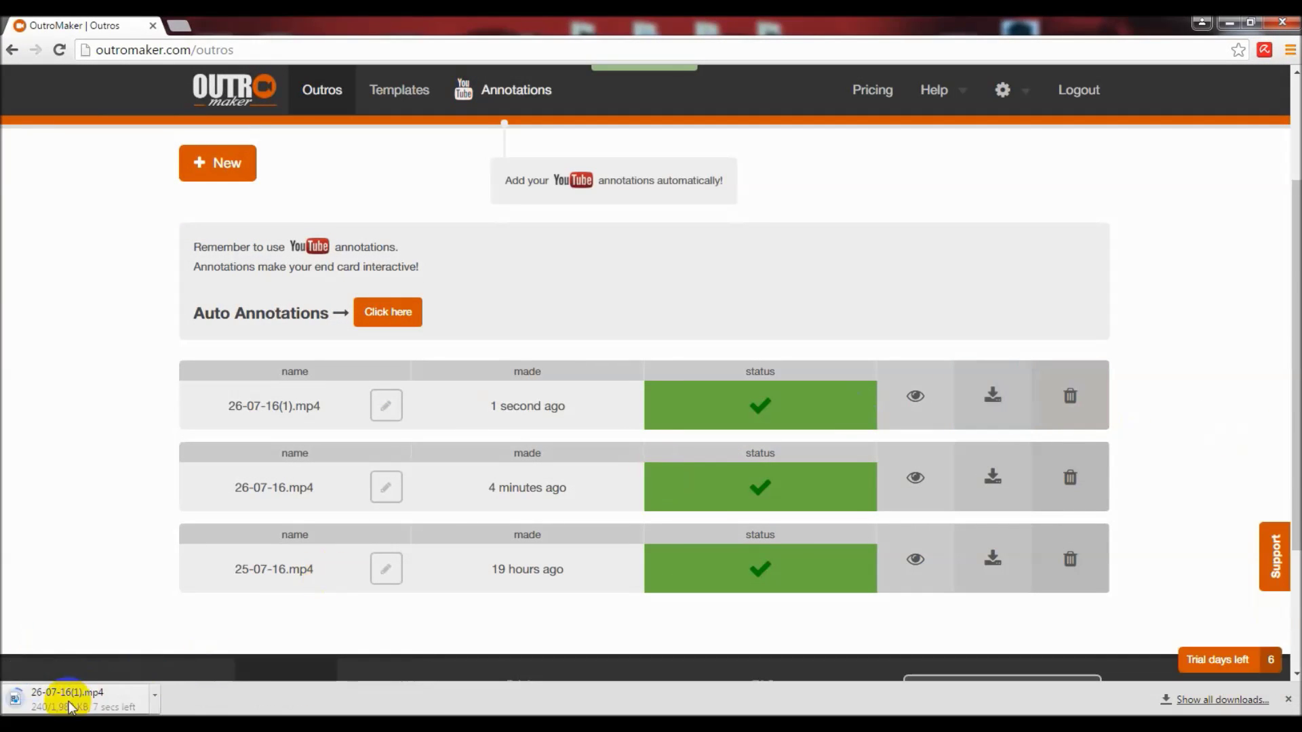
pyautogui.click(67, 702)
pyautogui.click(132, 616)
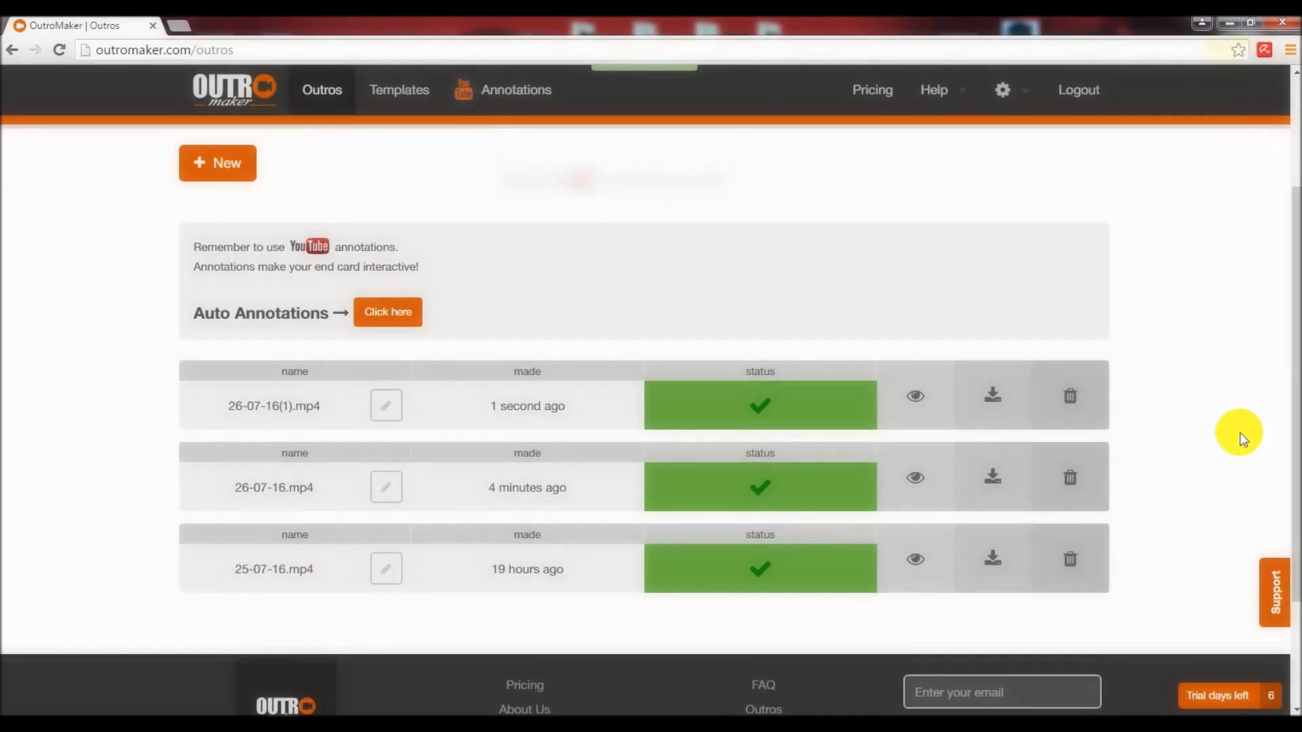
pyautogui.click(992, 402)
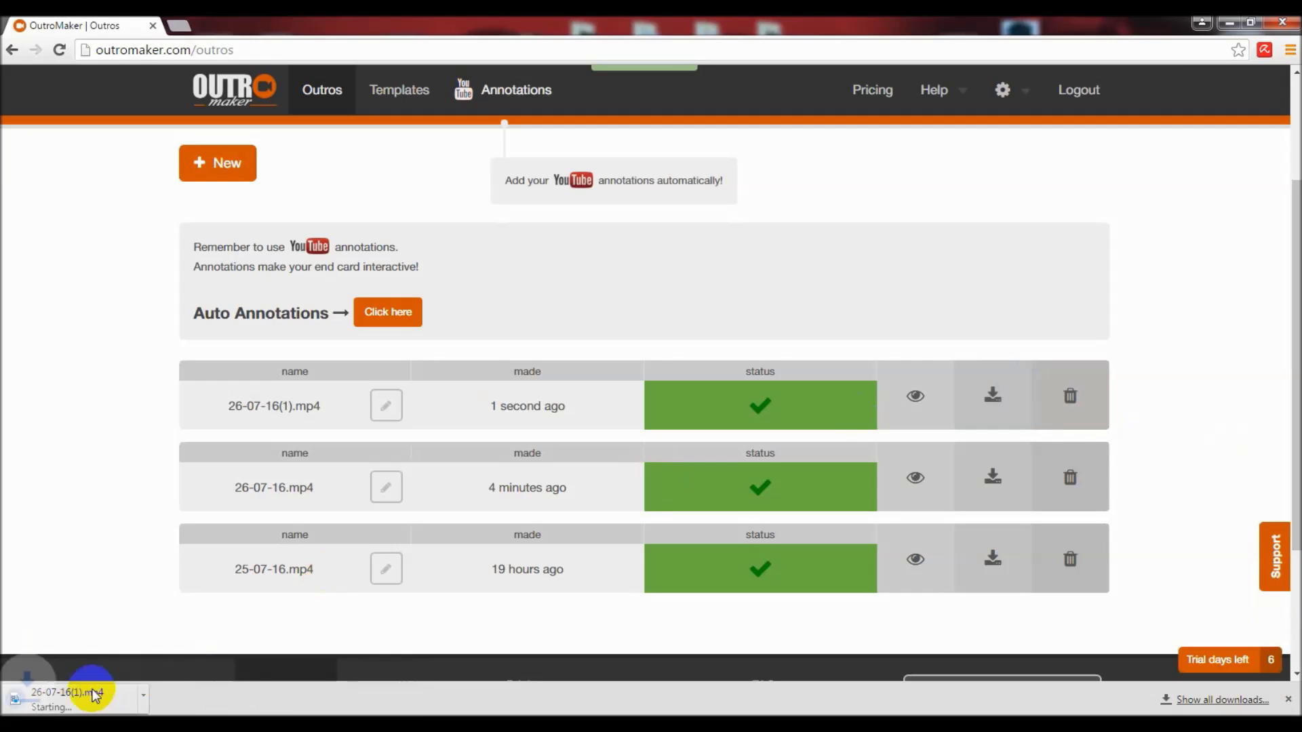
pyautogui.rightClick(68, 705)
pyautogui.click(116, 590)
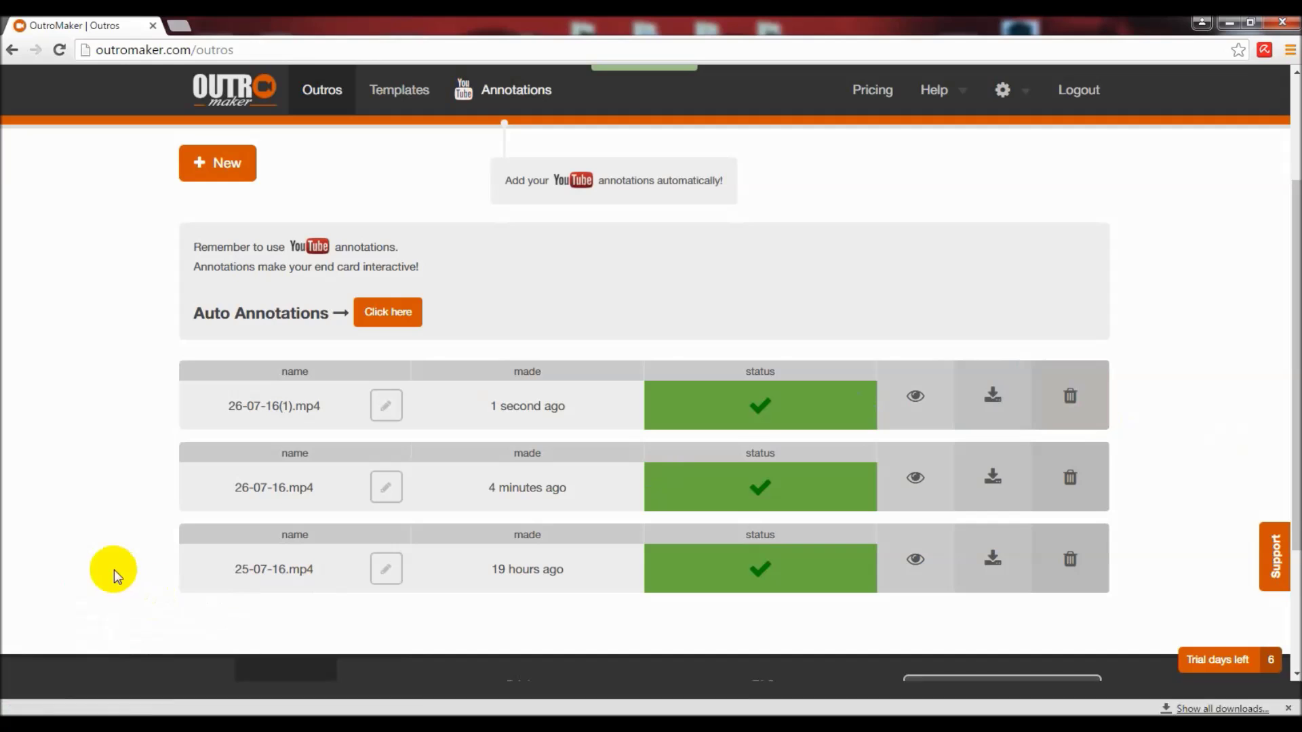